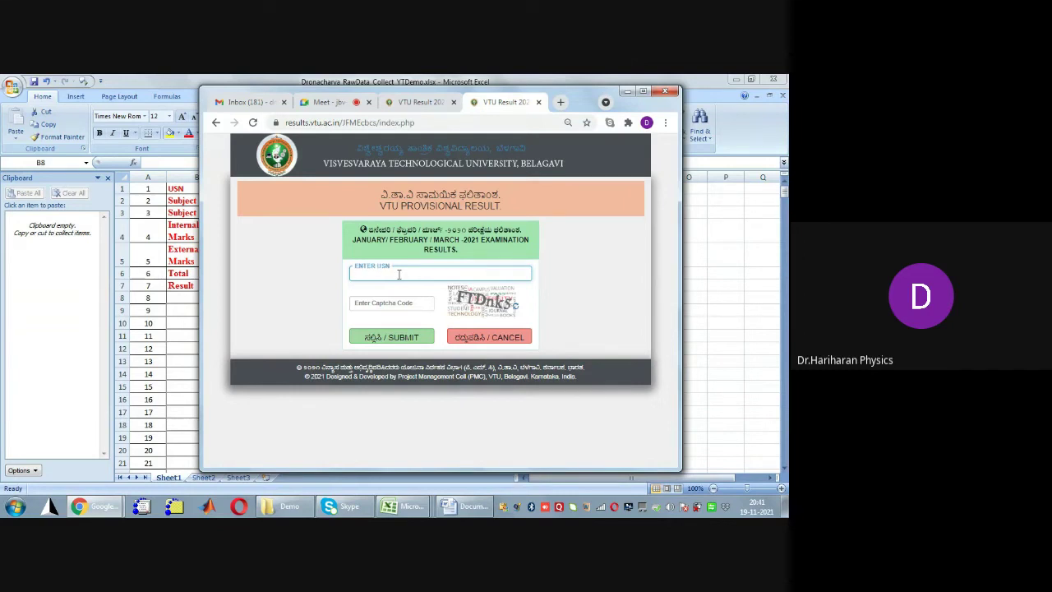
Look up the first student's semester 1 result on VTU Results with their USN and the captcha
key("Tab")
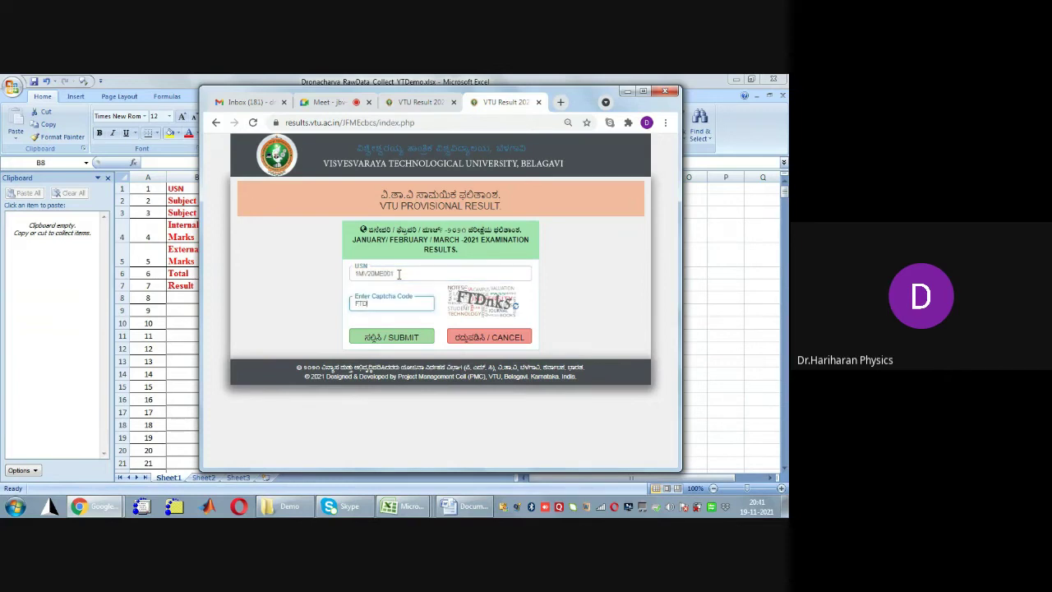
key("Return")
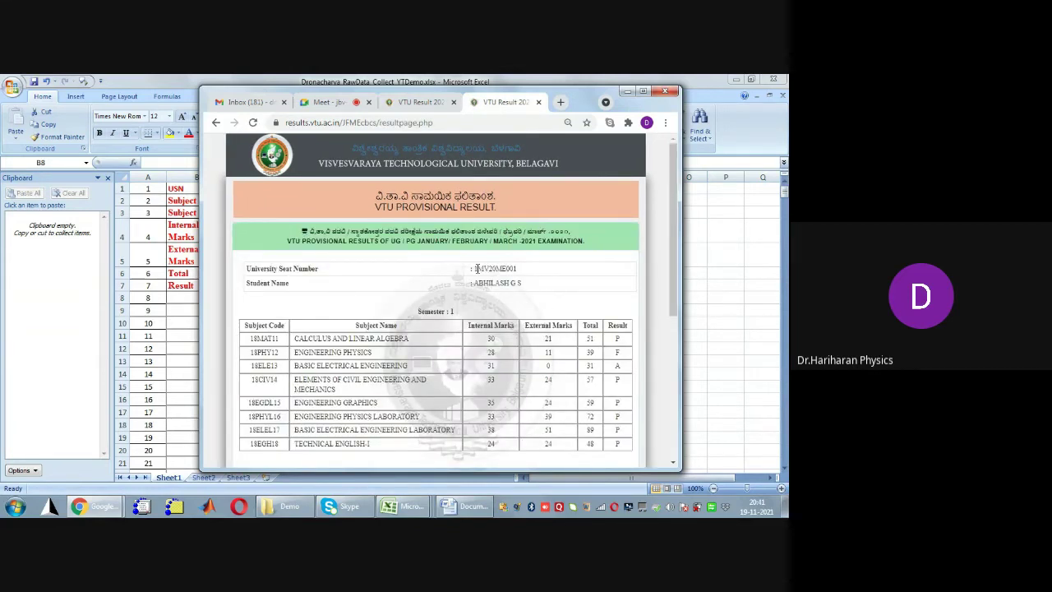
Copy the first student's seat number and marks table, then switch back to Excel
left_click_drag(474, 269, 519, 274)
key("ctrl+c")
left_click(395, 376)
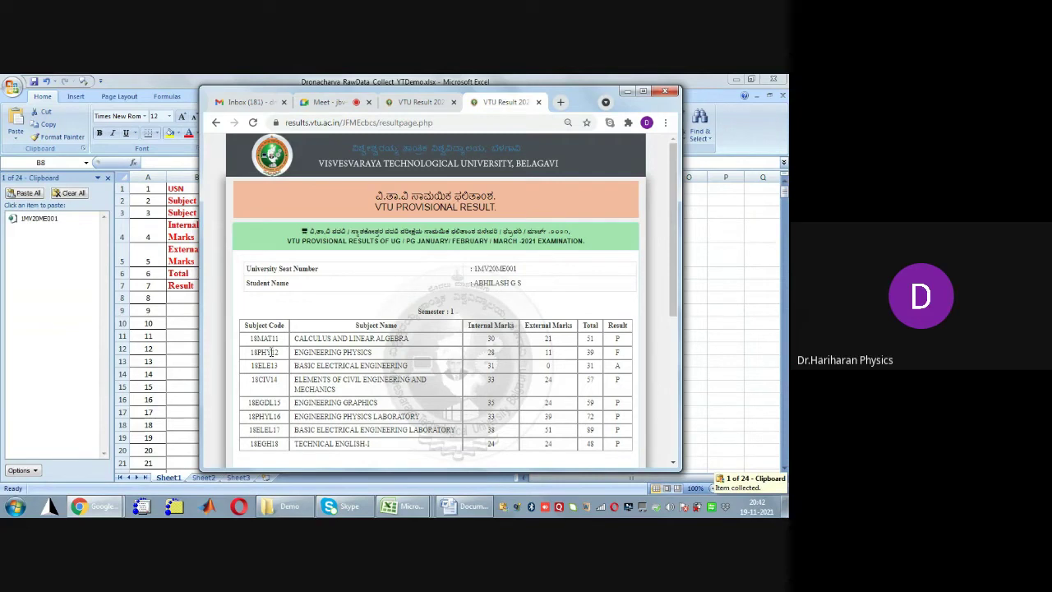
left_click_drag(252, 339, 627, 449)
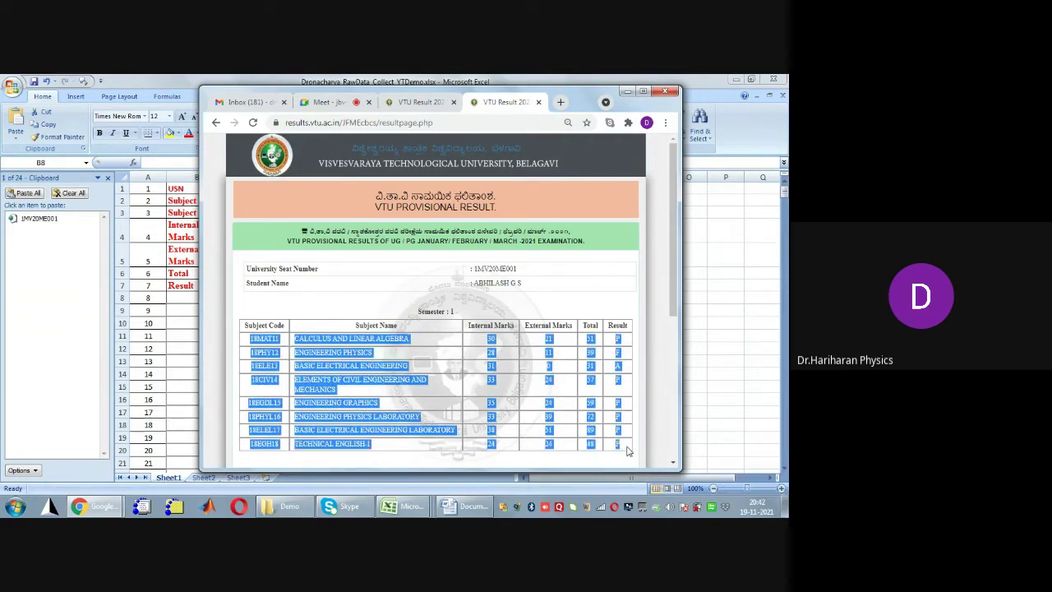
key("ctrl+c")
left_click(509, 408)
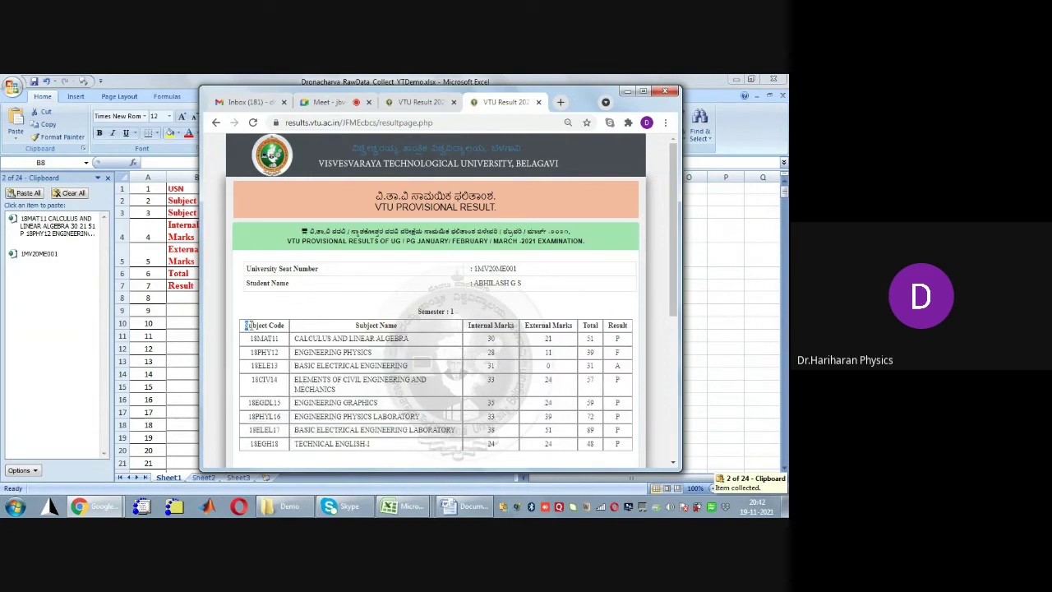
left_click_drag(245, 326, 629, 327)
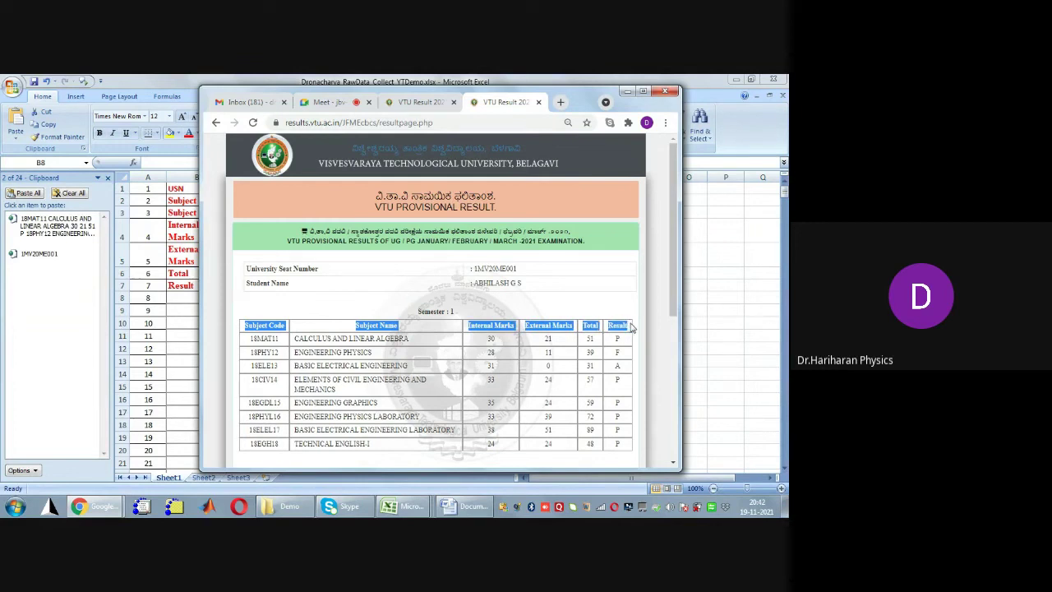
left_click(552, 365)
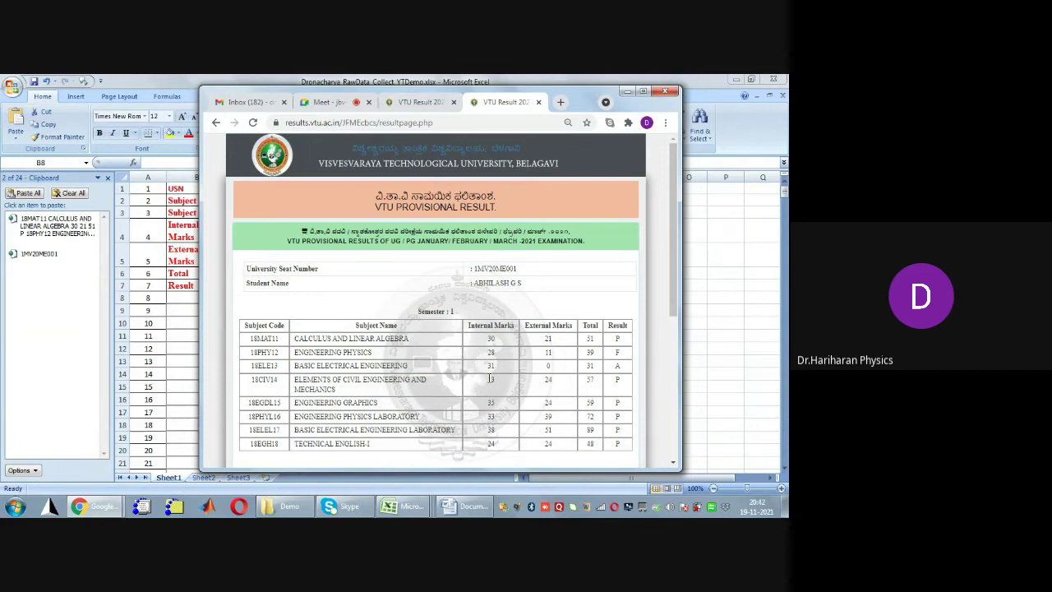
left_click(174, 89)
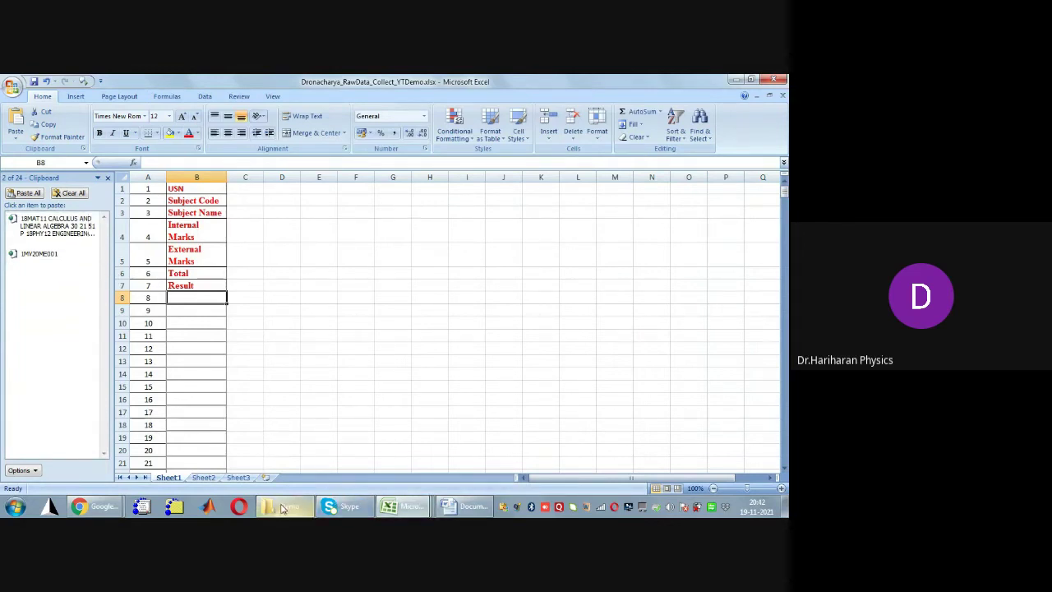
Return to the VTU lookup form and submit the second student's USN and captcha
mouse_move(82, 506)
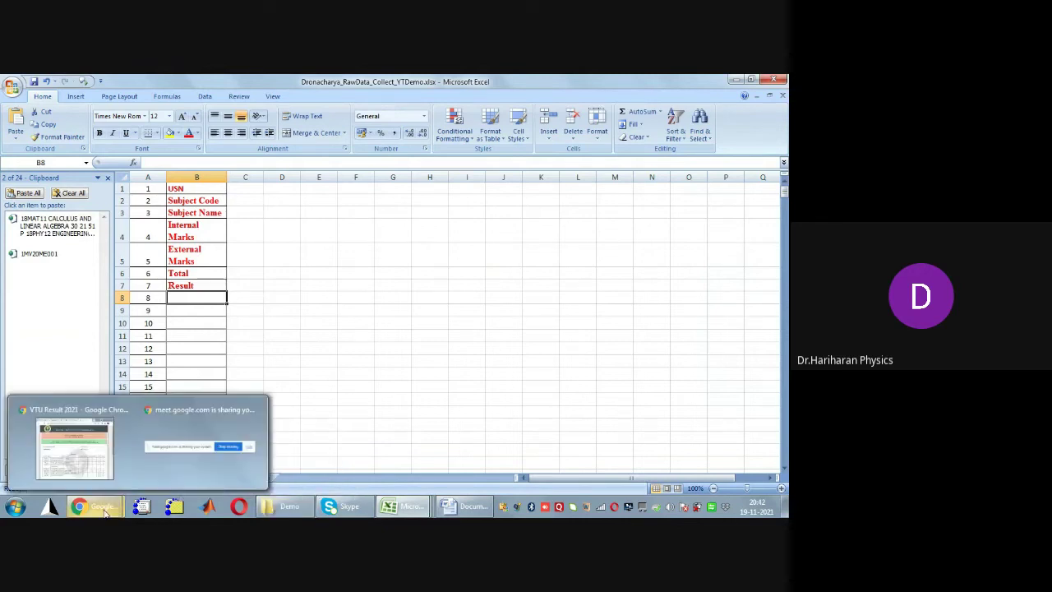
left_click(95, 415)
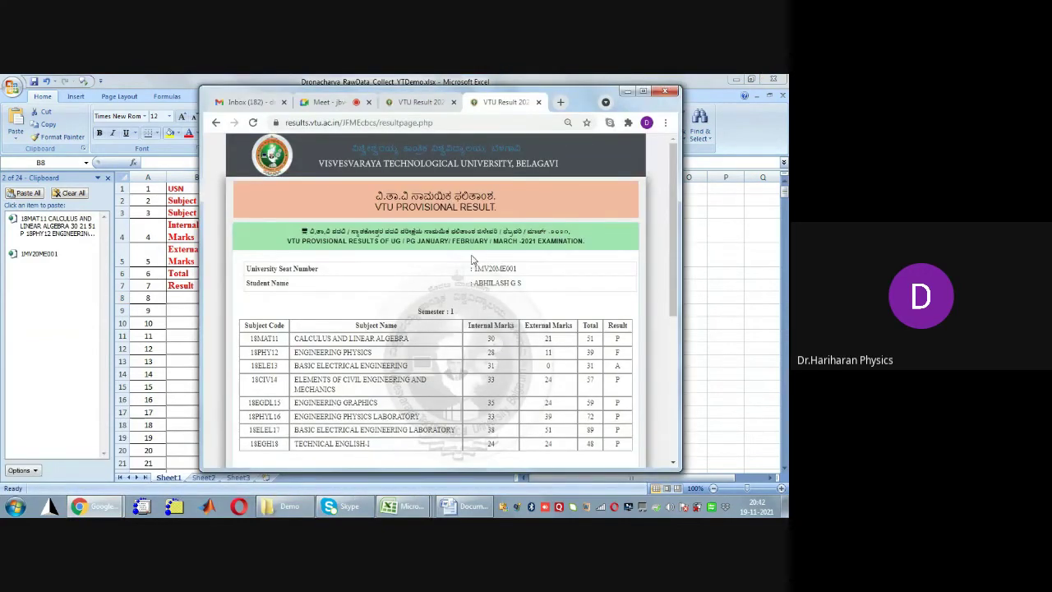
key("alt+Left")
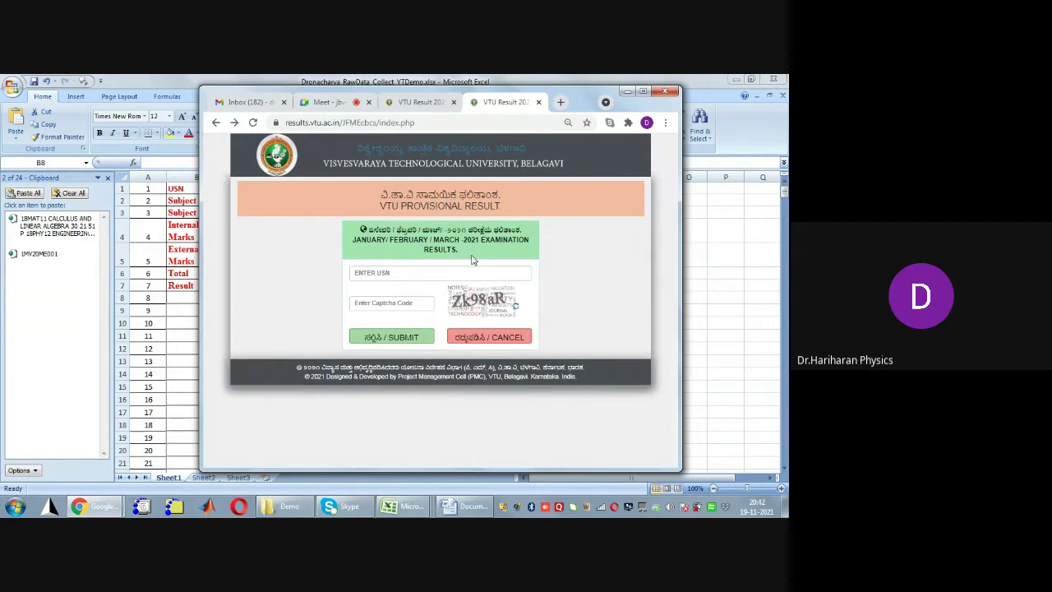
type("1m")
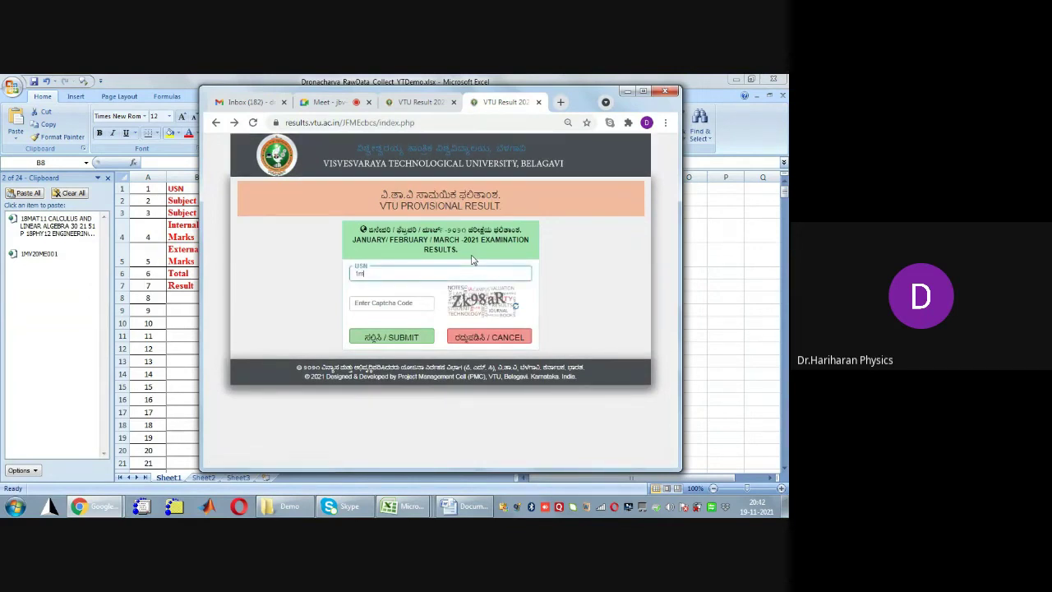
type("v20me002")
key("Tab")
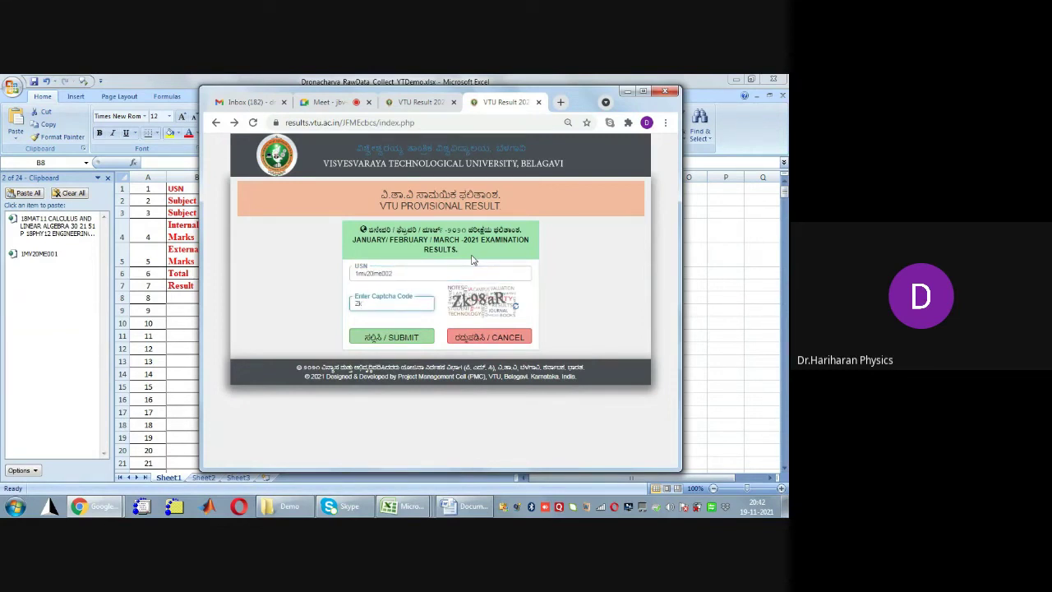
type("Zk98aR")
key("Return")
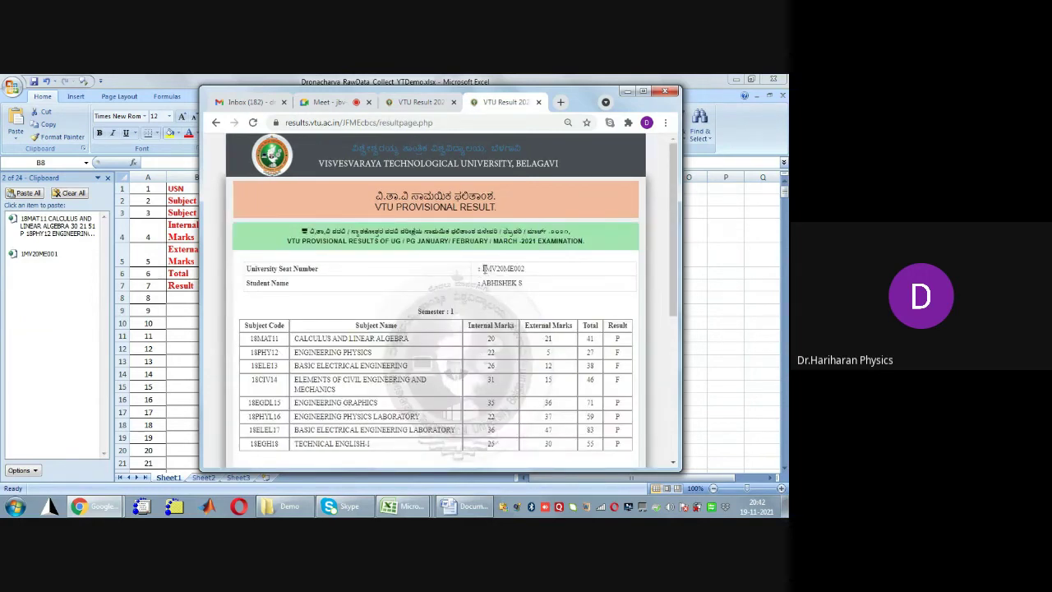
Copy the second student's seat number and full marks table to the clipboard
left_click_drag(480, 271, 530, 275)
key("ctrl+c")
left_click_drag(250, 339, 635, 453)
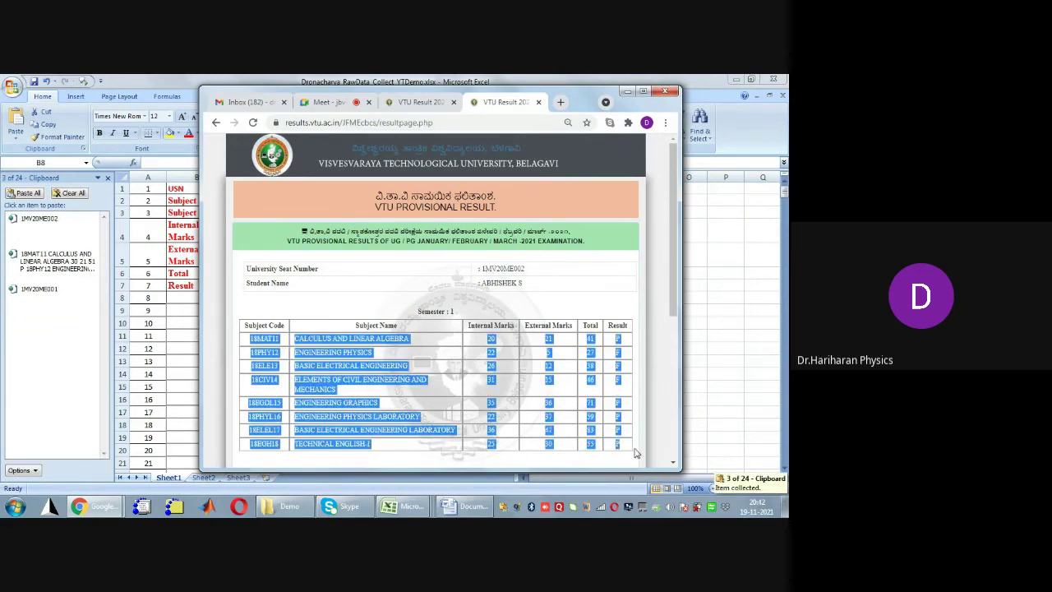
key("ctrl+c")
left_click(635, 453)
Look up the third student's result and copy their seat number and marks table
key("alt+Left")
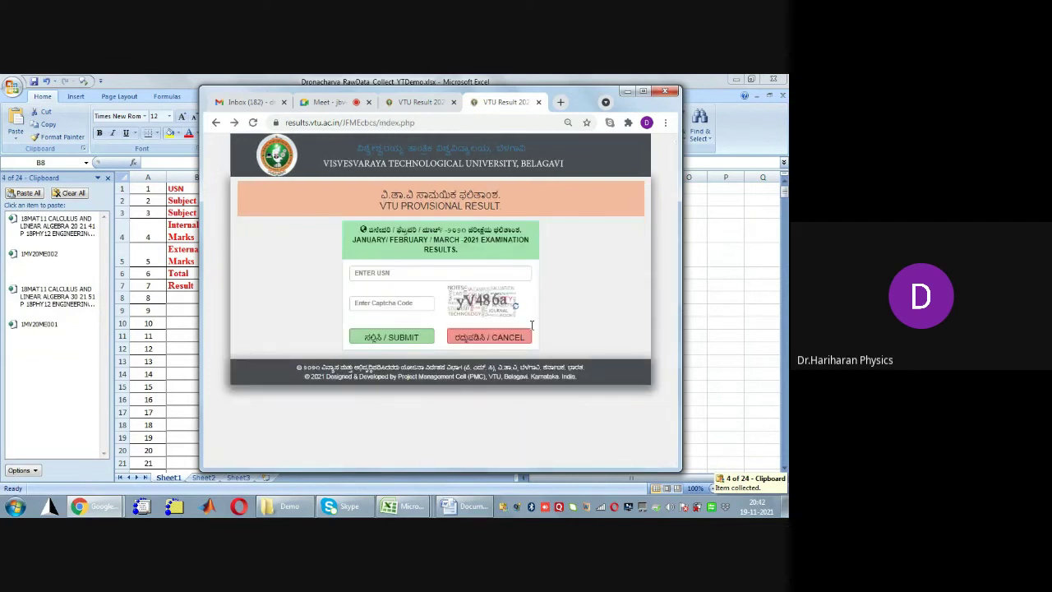
type("1MV20")
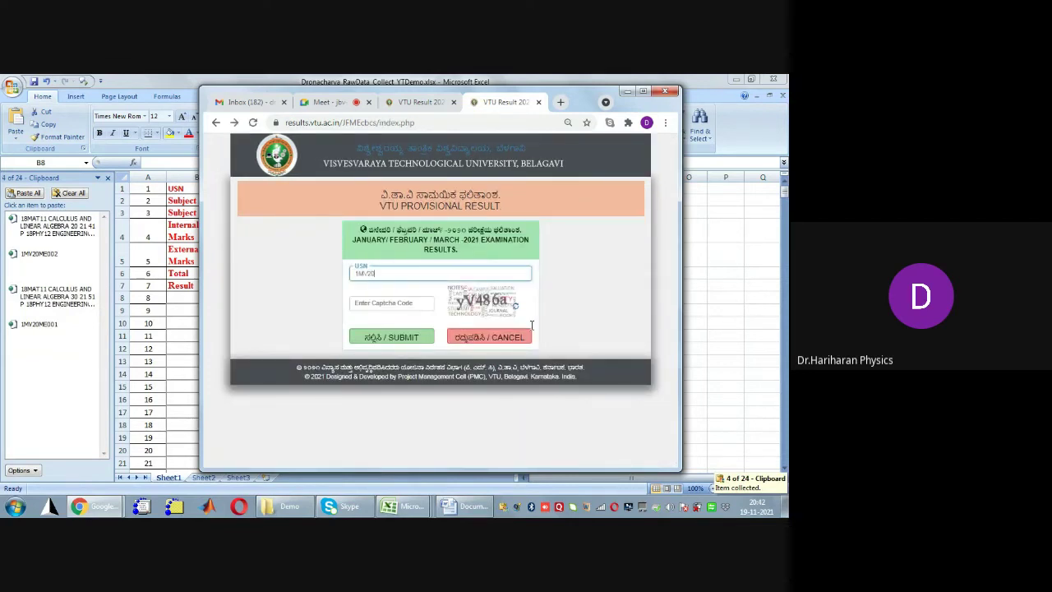
type("ME003")
key("Tab")
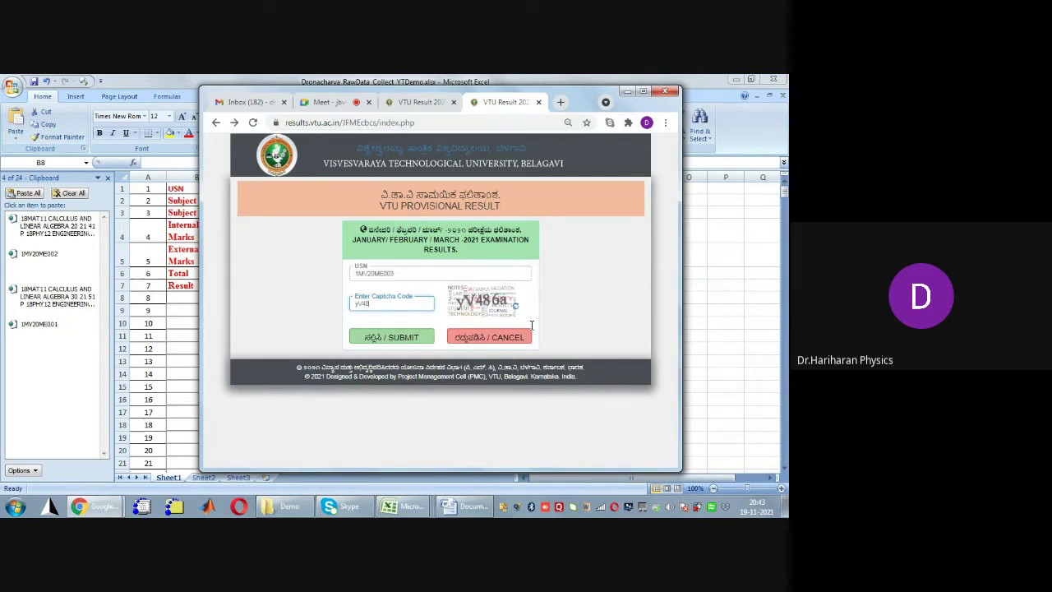
type("yV486a")
key("Return")
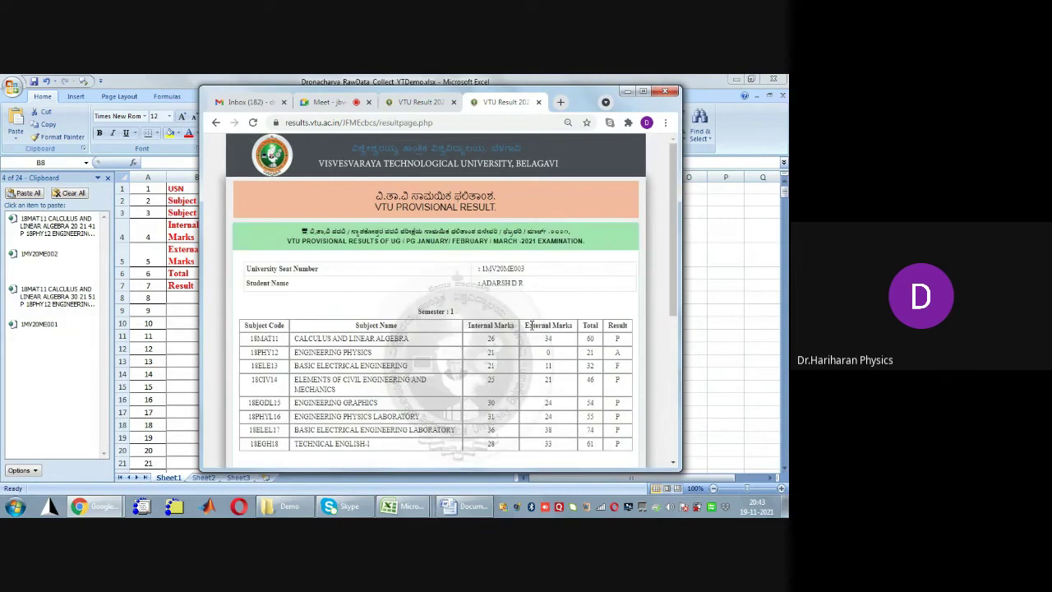
left_click_drag(481, 269, 528, 274)
key("ctrl+c")
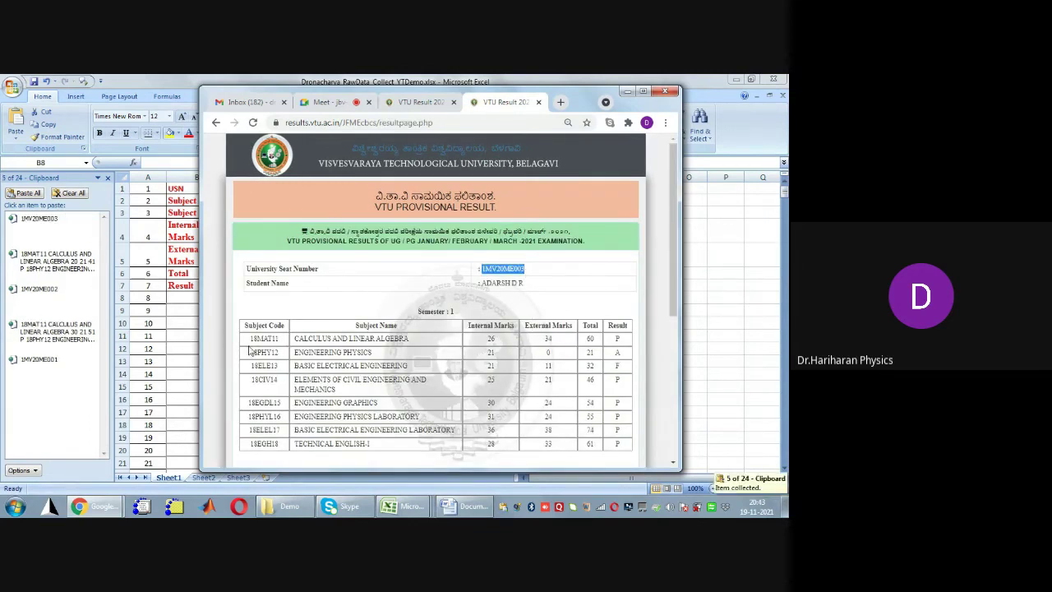
left_click_drag(250, 338, 629, 449)
key("ctrl+c")
left_click(580, 392)
Look up the fourth student's result, copy their seat number and marks table, and go back to the form
key("alt+Left")
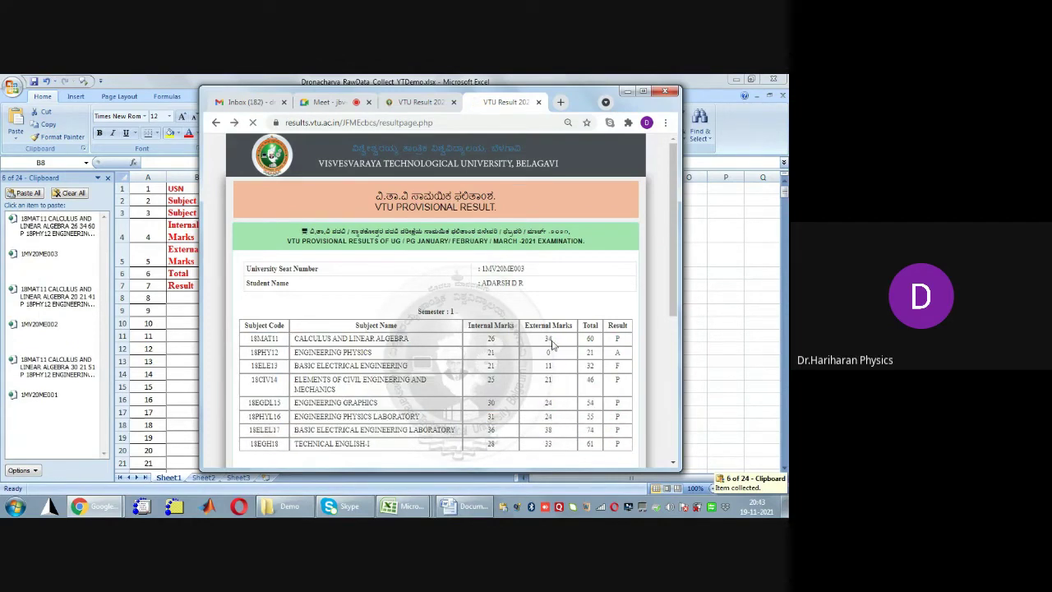
type("1mv2")
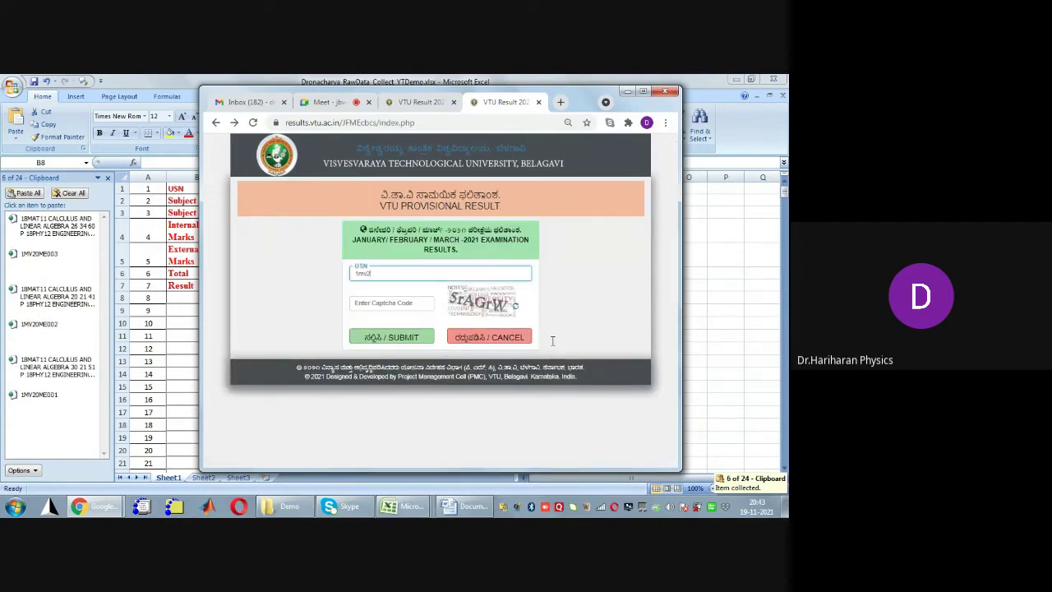
type("0me004")
key("Tab")
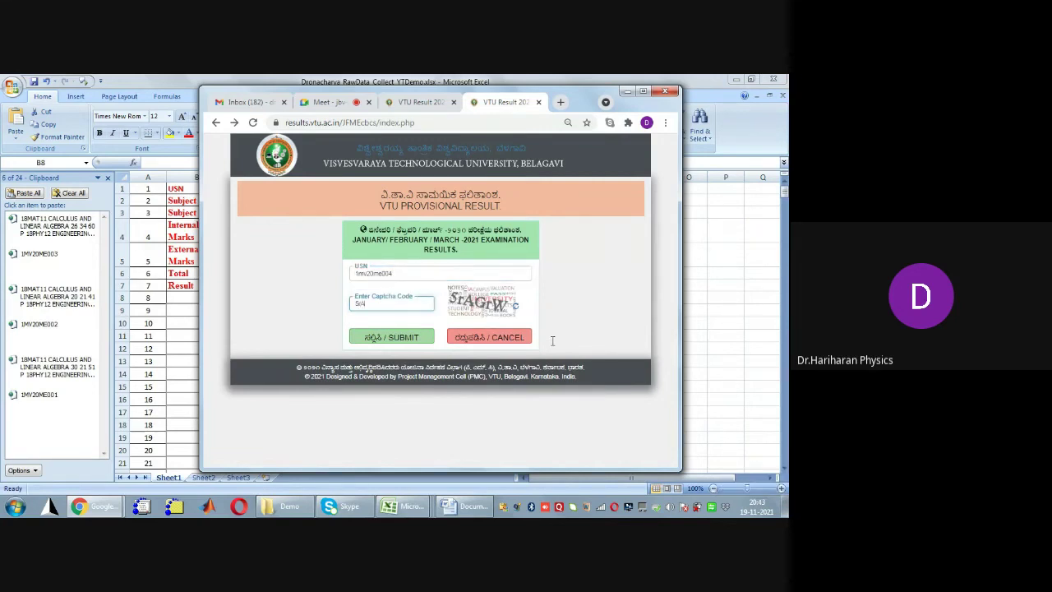
key("Return")
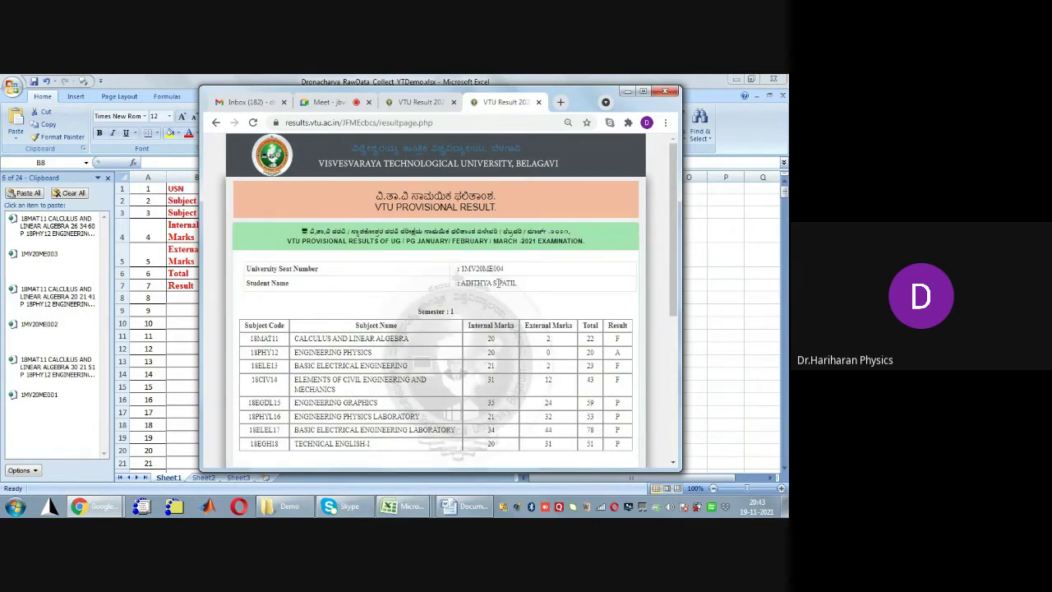
left_click_drag(461, 269, 504, 270)
key("ctrl+c")
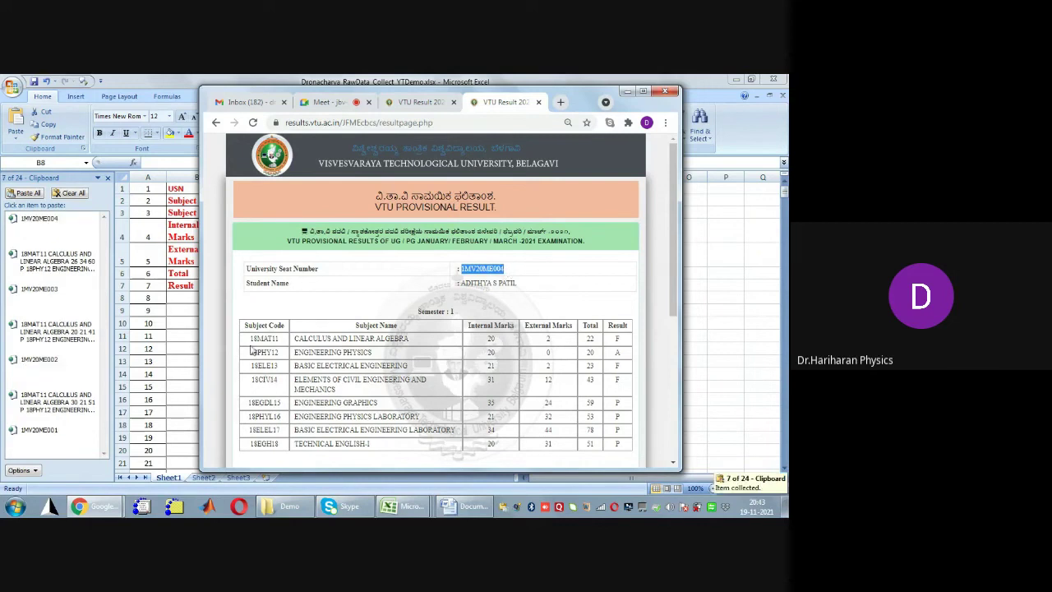
left_click_drag(249, 336, 626, 446)
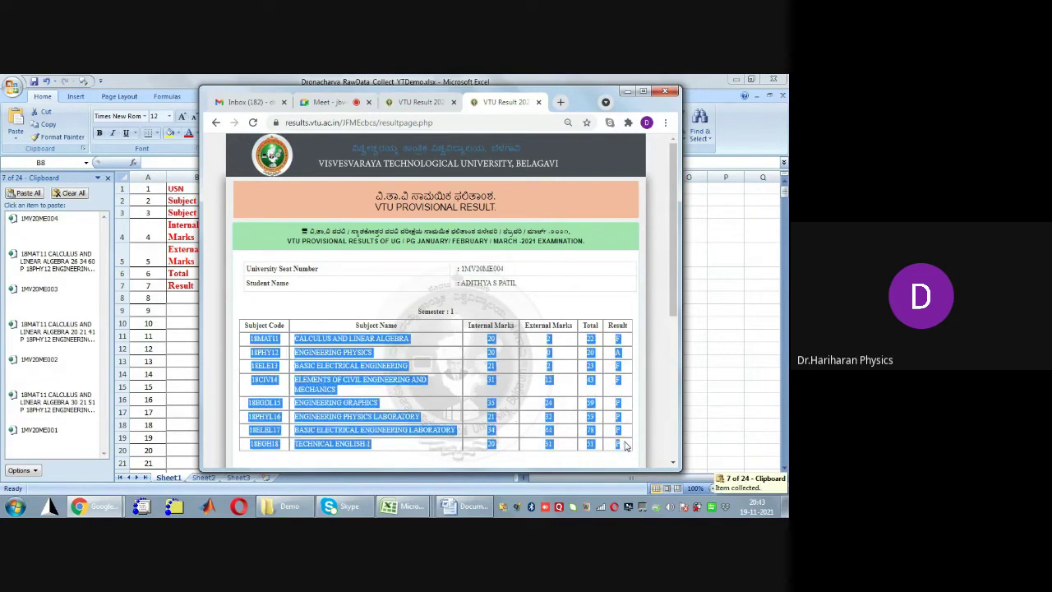
key("ctrl+c")
left_click(554, 343)
key("alt+Left")
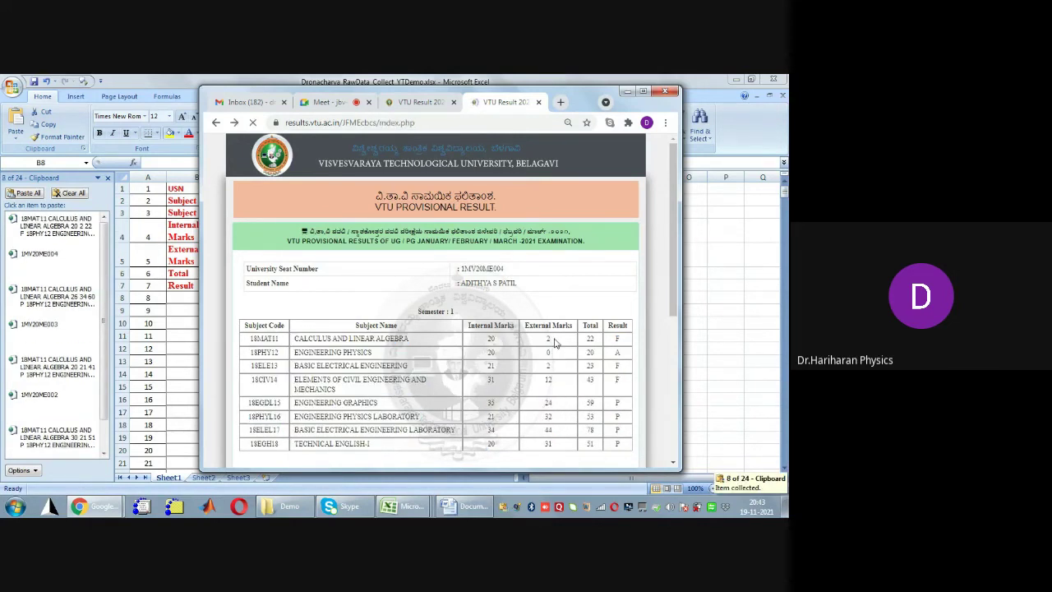
Look up the fifth student's result and copy their seat number and marks table
type("1MV")
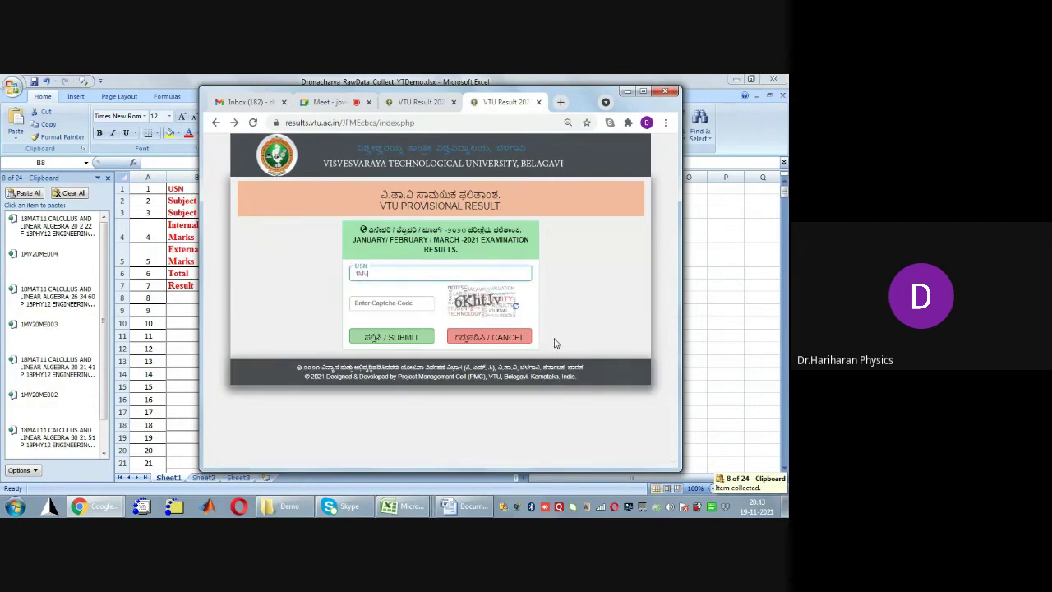
type("20ME005")
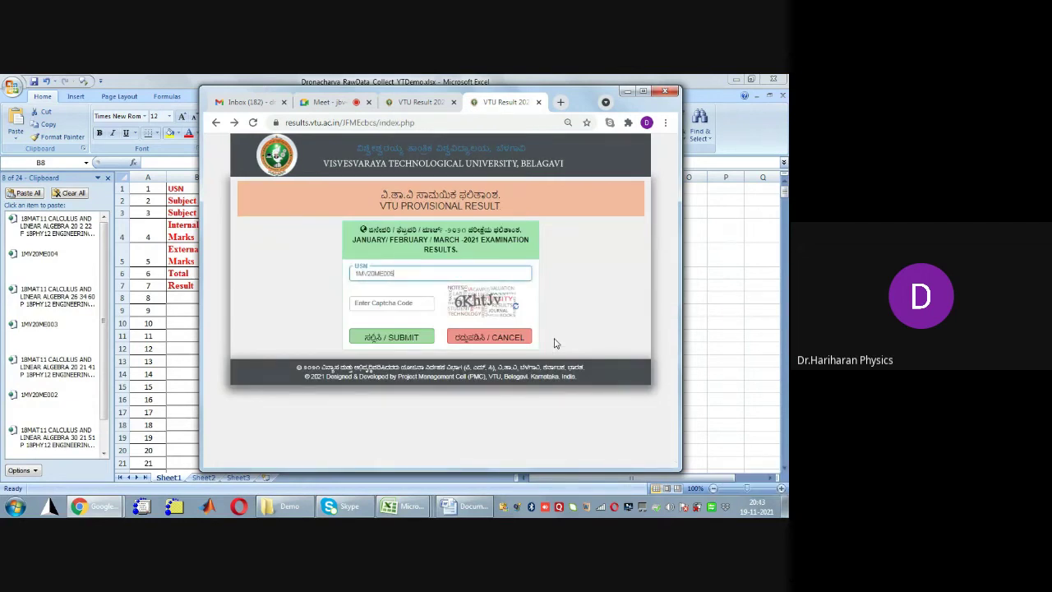
key("Tab")
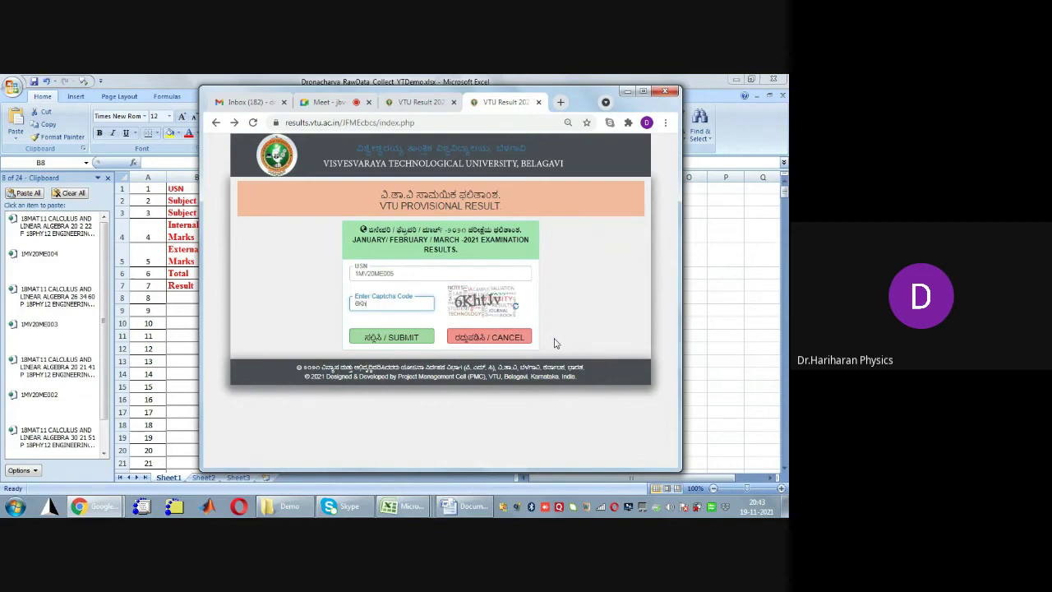
type("6KhtJv")
key("Return")
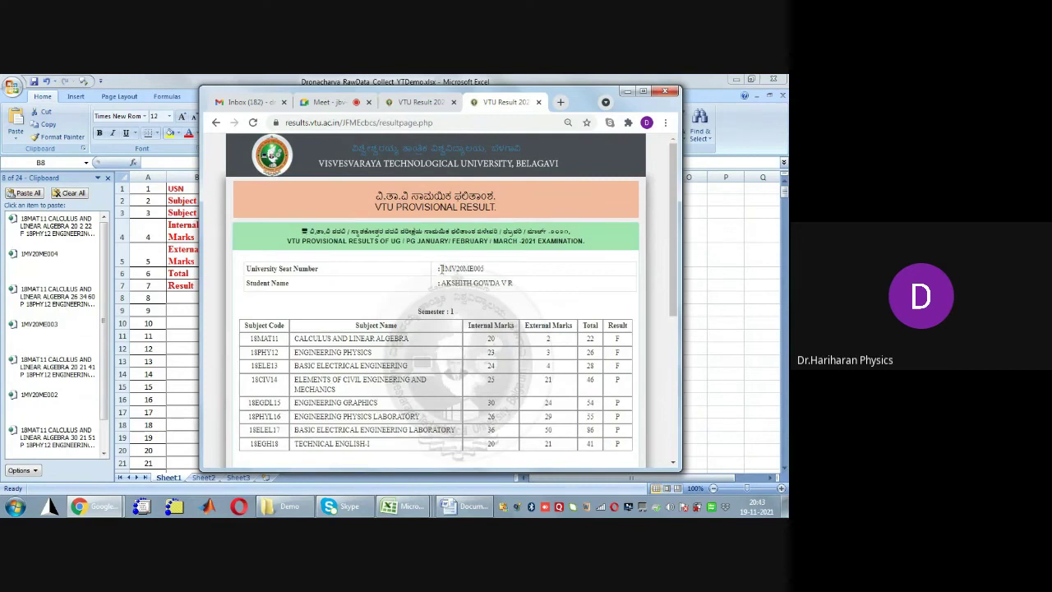
left_click_drag(442, 271, 488, 274)
key("ctrl+c")
left_click(379, 374)
left_click_drag(249, 337, 618, 423)
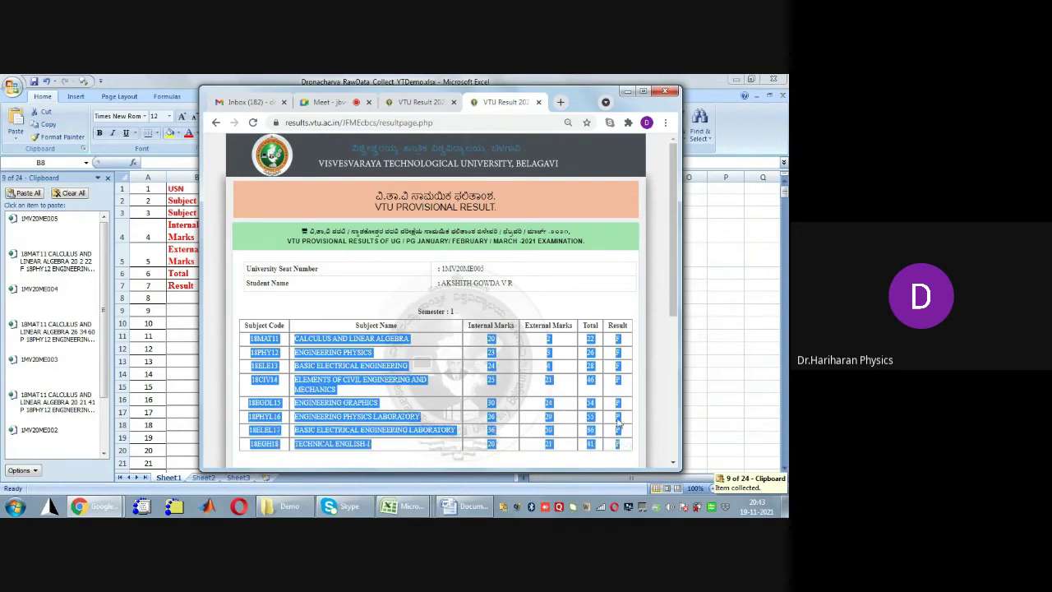
key("ctrl+c")
left_click(533, 304)
key("alt+Left")
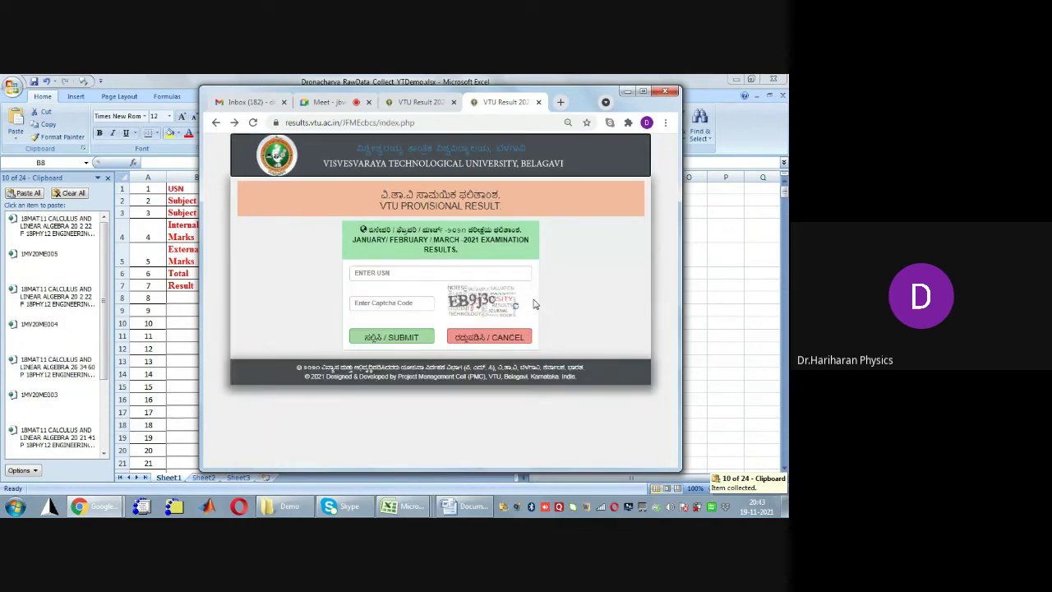
Look up the sixth student's result and copy their seat number and marks table
type("1mv20me00")
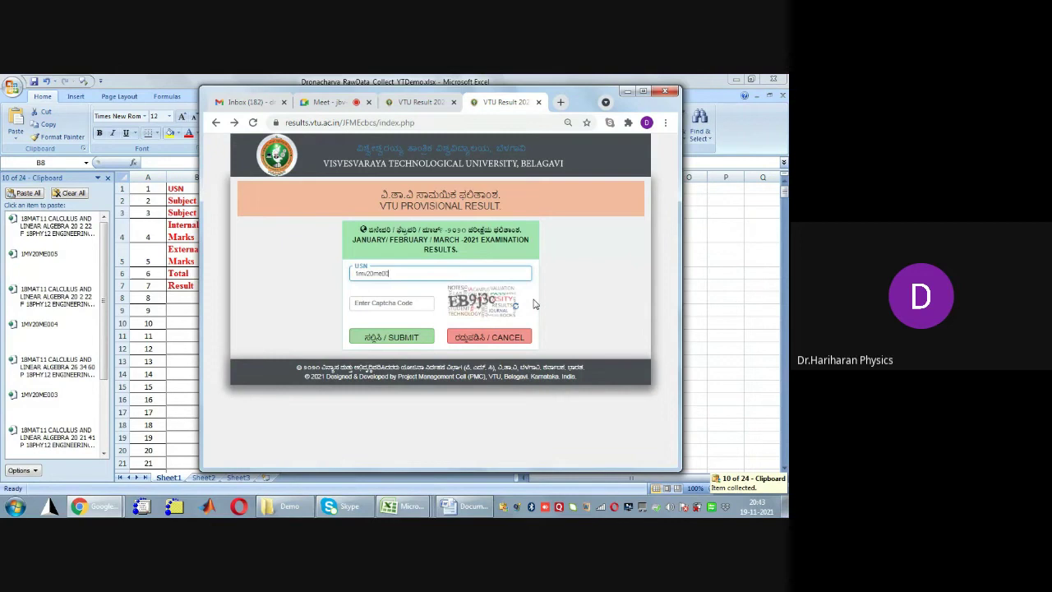
type("6")
key("Tab")
type("EB")
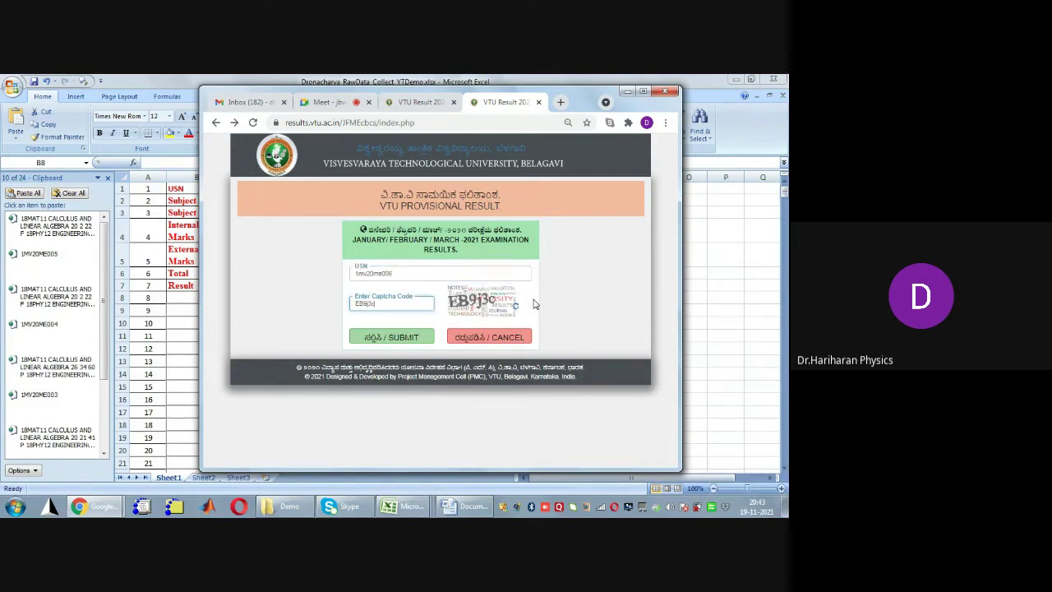
type("9j3d")
key("Return")
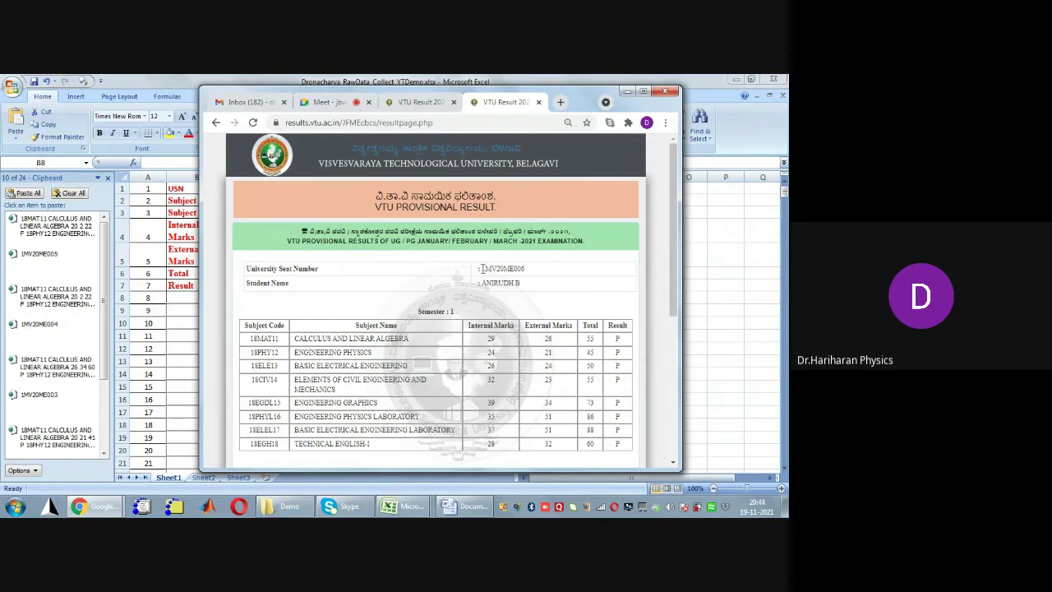
left_click_drag(481, 268, 528, 272)
left_click(485, 271)
key("ctrl+c")
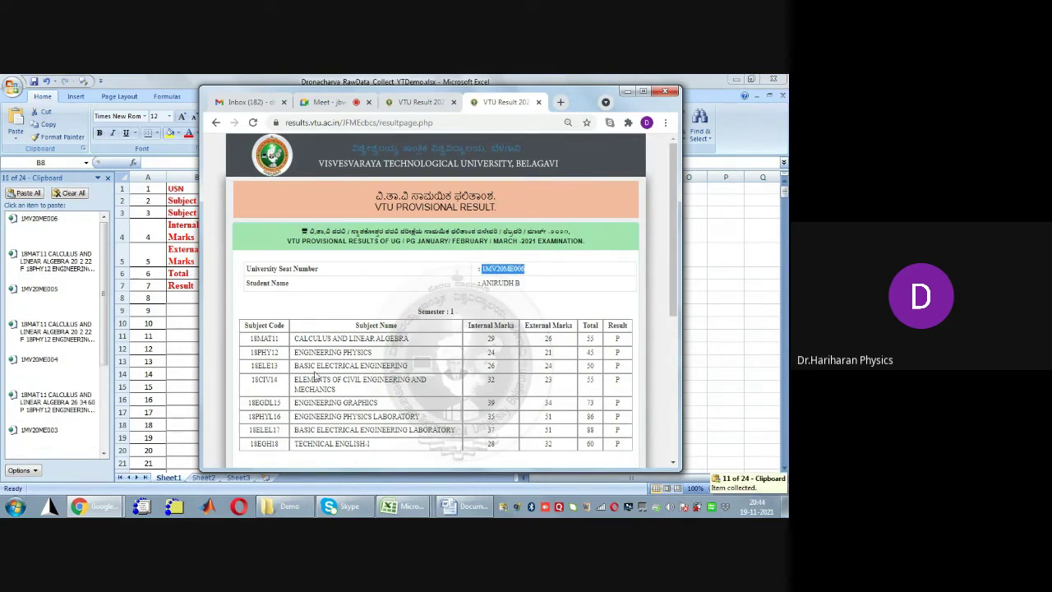
left_click_drag(250, 336, 629, 448)
key("ctrl+c")
left_click(532, 354)
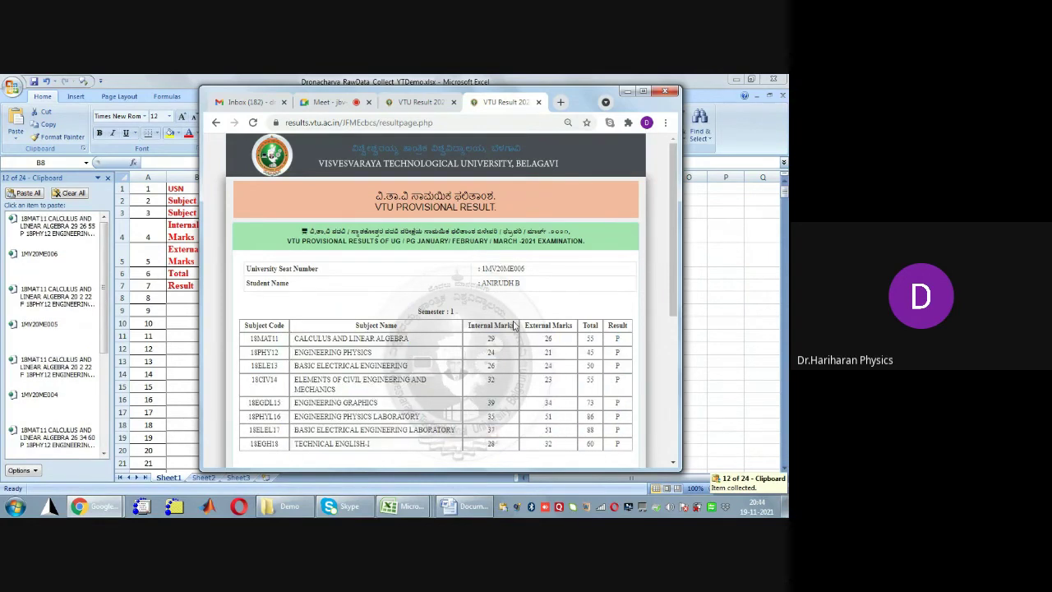
key("alt+Left")
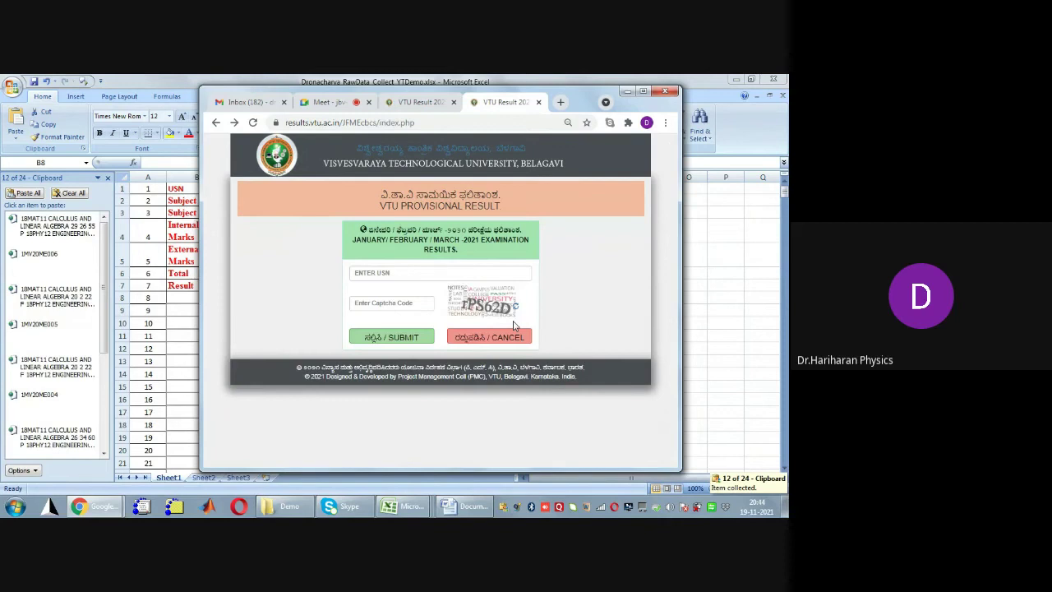
Look up the seventh student's result, copy their seat number and marks table, and return to the form
type("1mv20me")
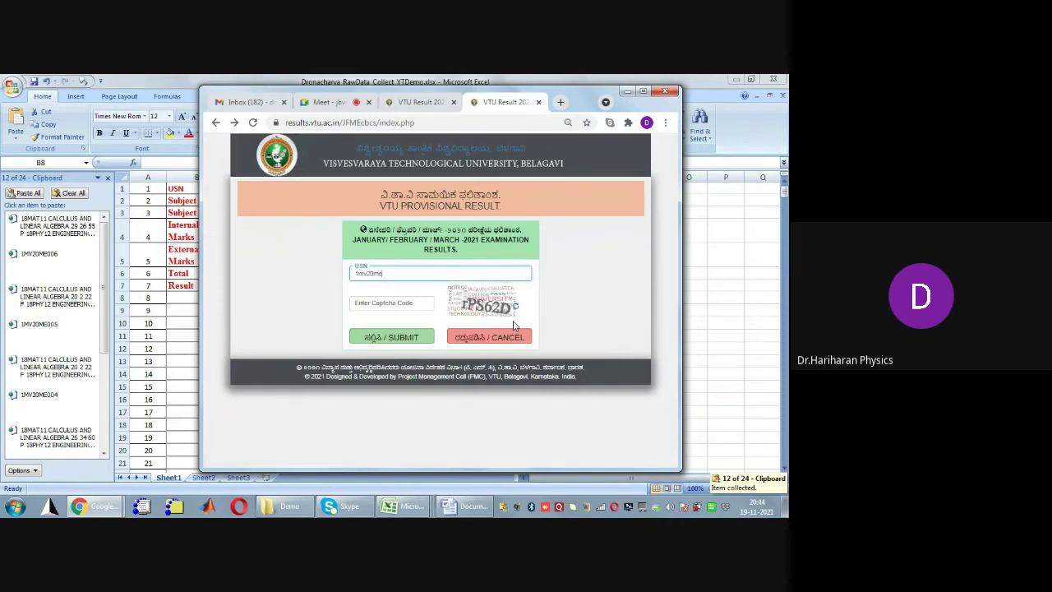
type("007")
key("Tab")
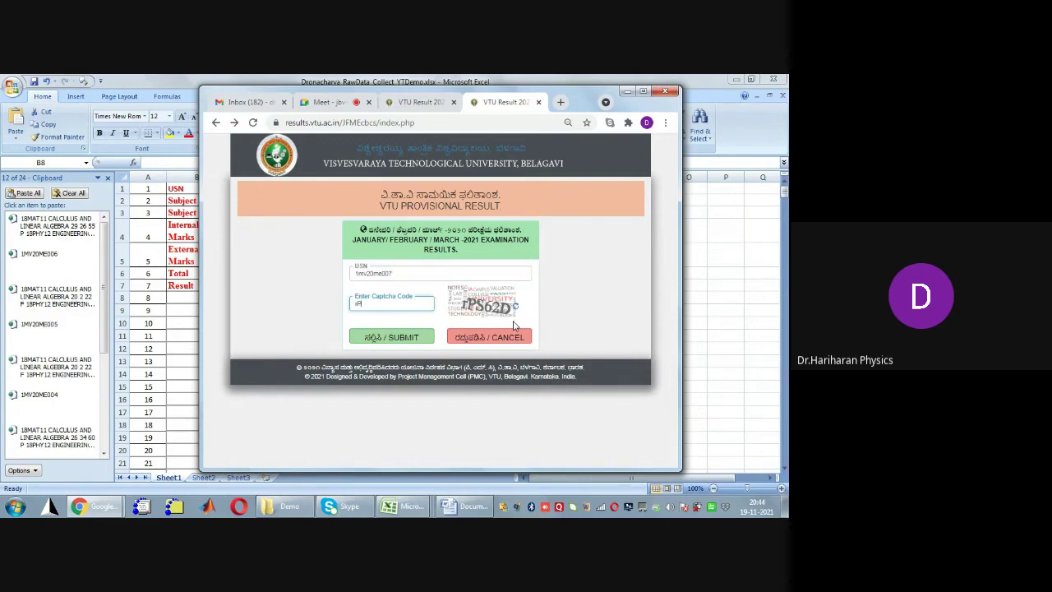
type("rPS62D")
key("Return")
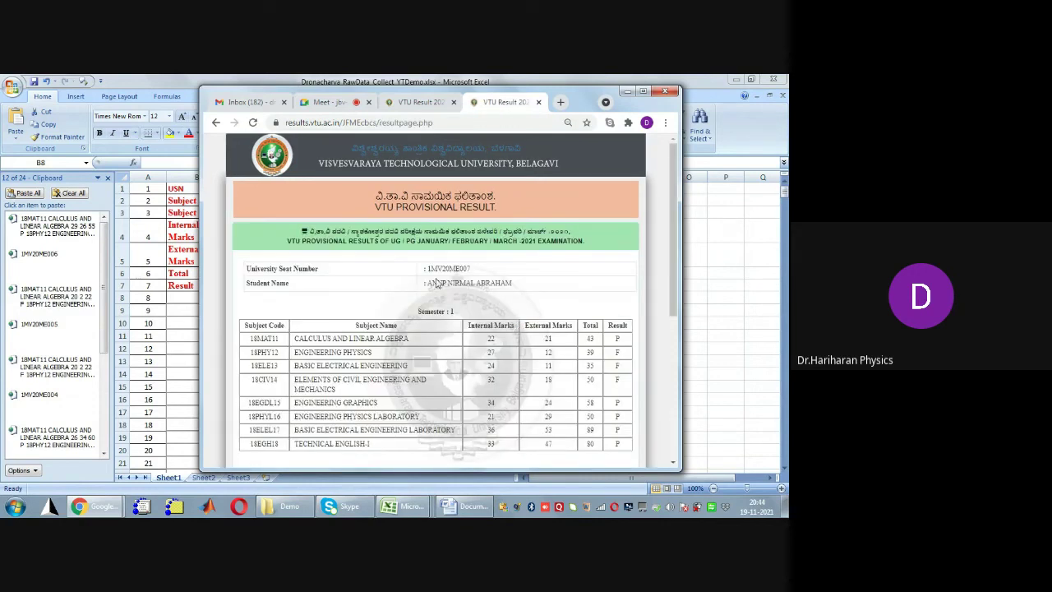
left_click_drag(428, 269, 477, 272)
key("ctrl+c")
left_click_drag(248, 338, 633, 448)
key("ctrl+c")
left_click(536, 315)
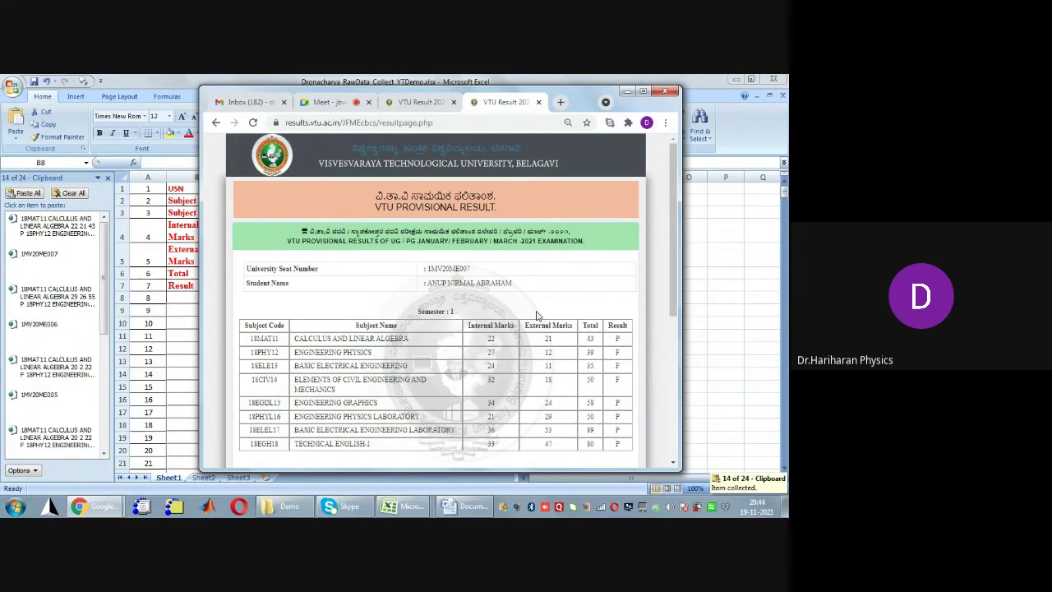
key("alt+Left")
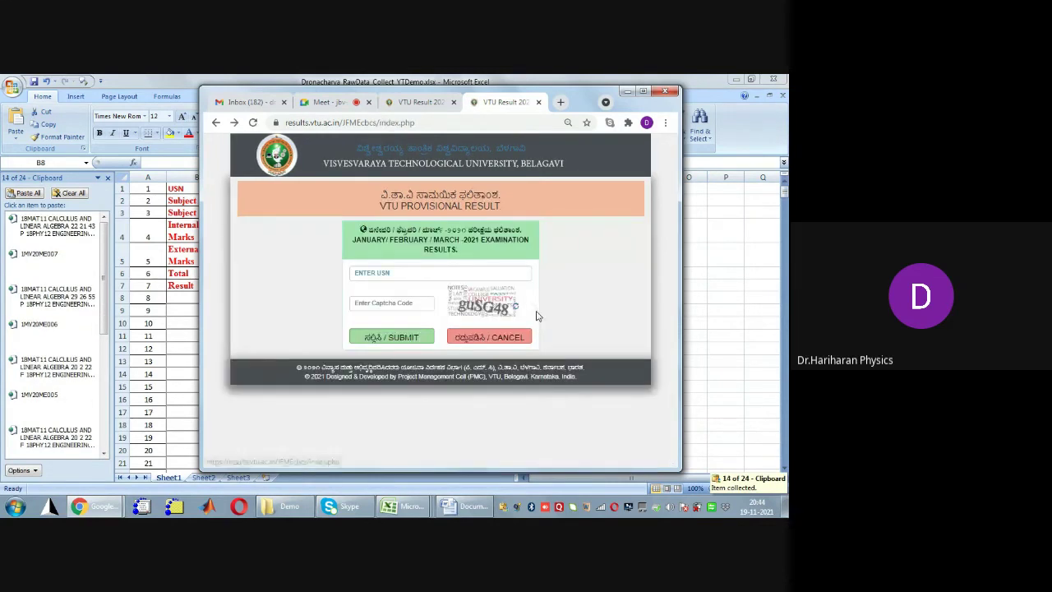
Submit the eighth student's USN and captcha to load their result
type("1MV20ME")
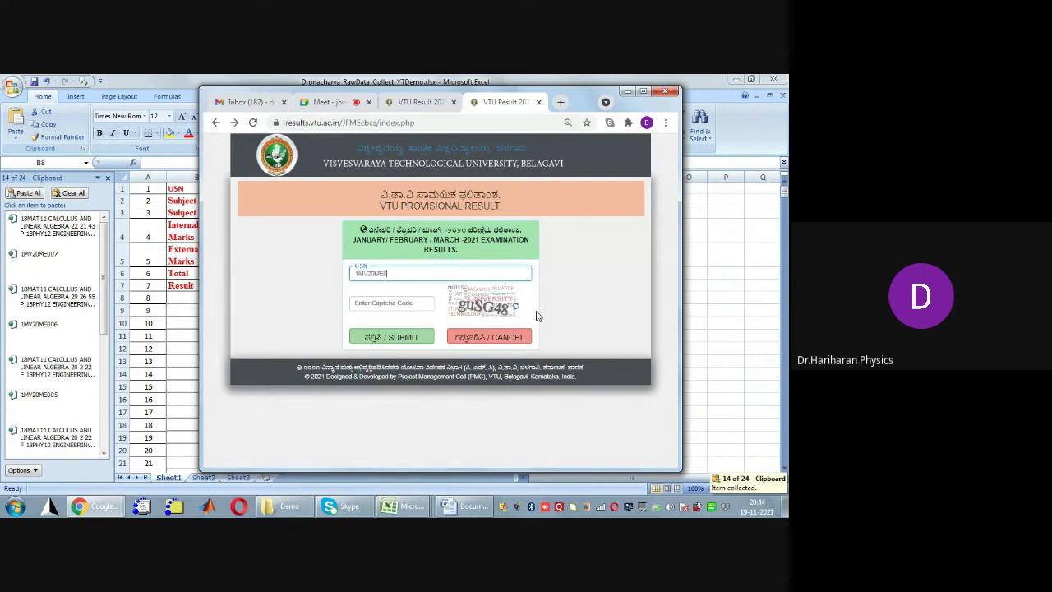
type("008")
key("Tab")
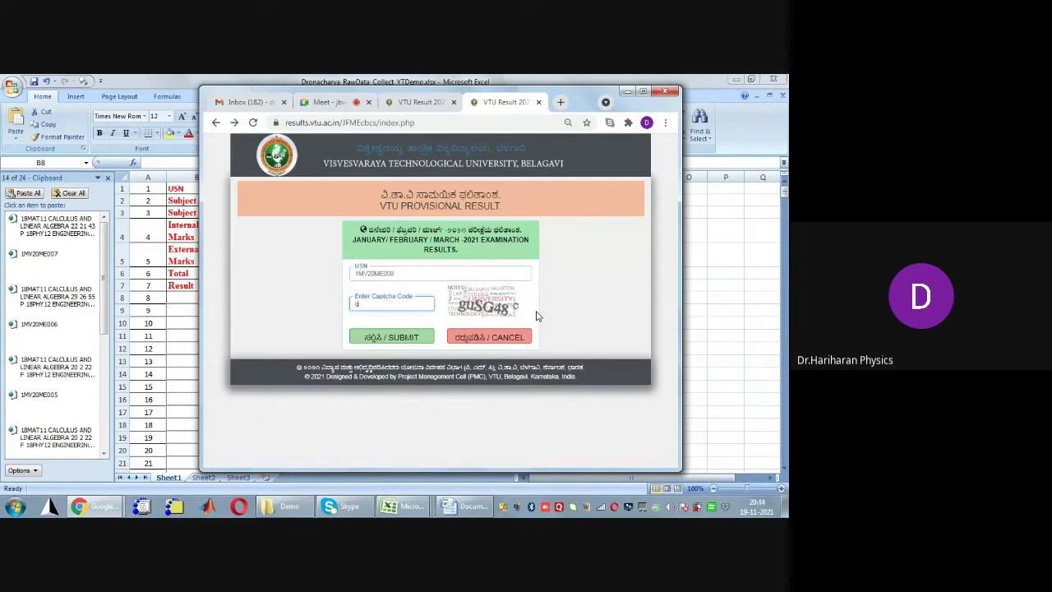
type("guSG48")
key("Return")
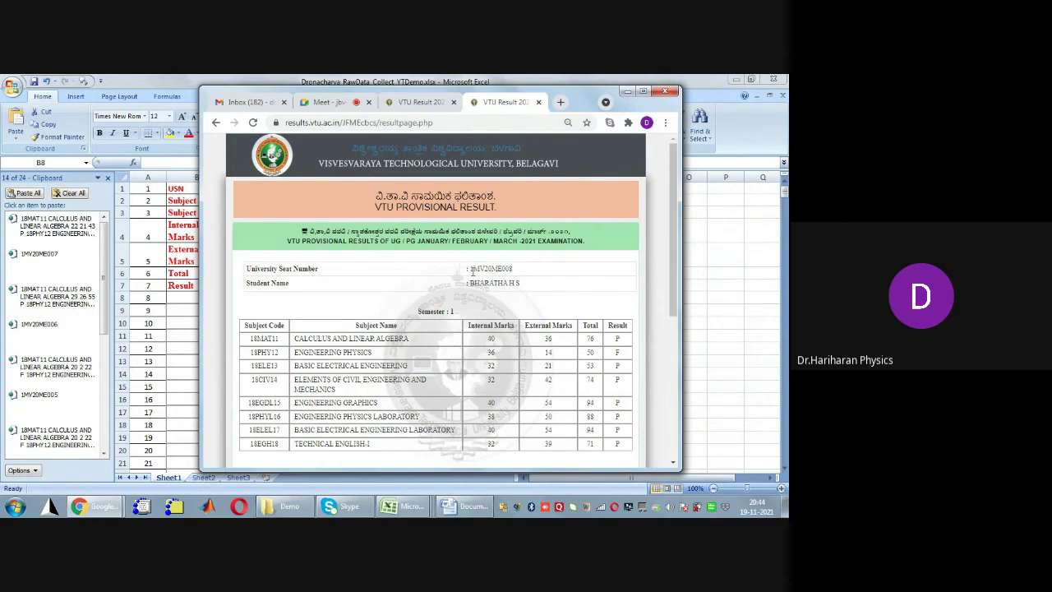
Copy the eighth student's seat number and the entire marks table starting at 18MAT11
left_click_drag(469, 269, 518, 273)
key("ctrl+c")
left_click(438, 392)
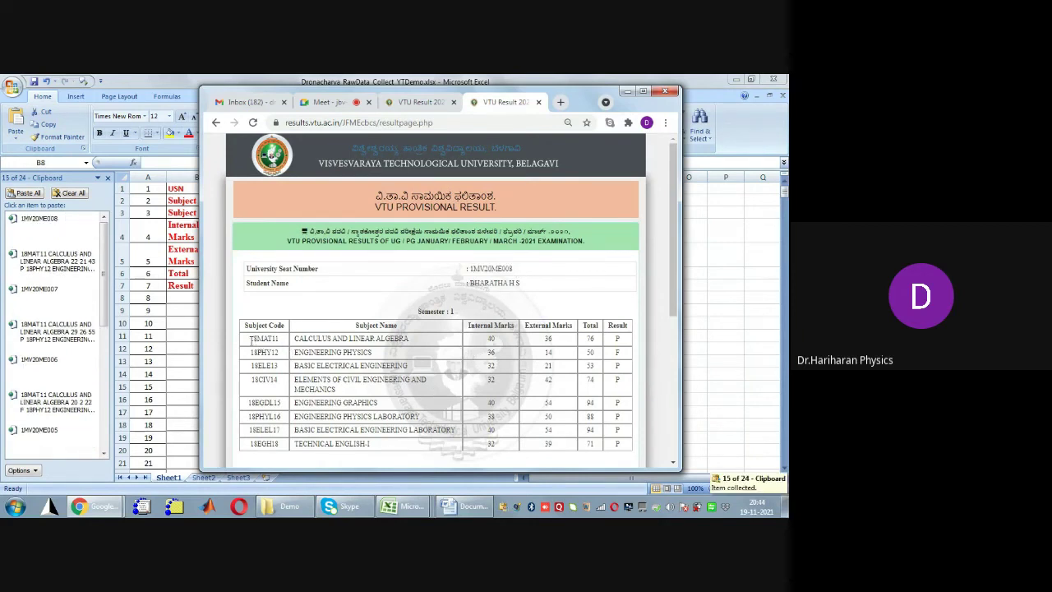
left_click_drag(250, 337, 629, 456)
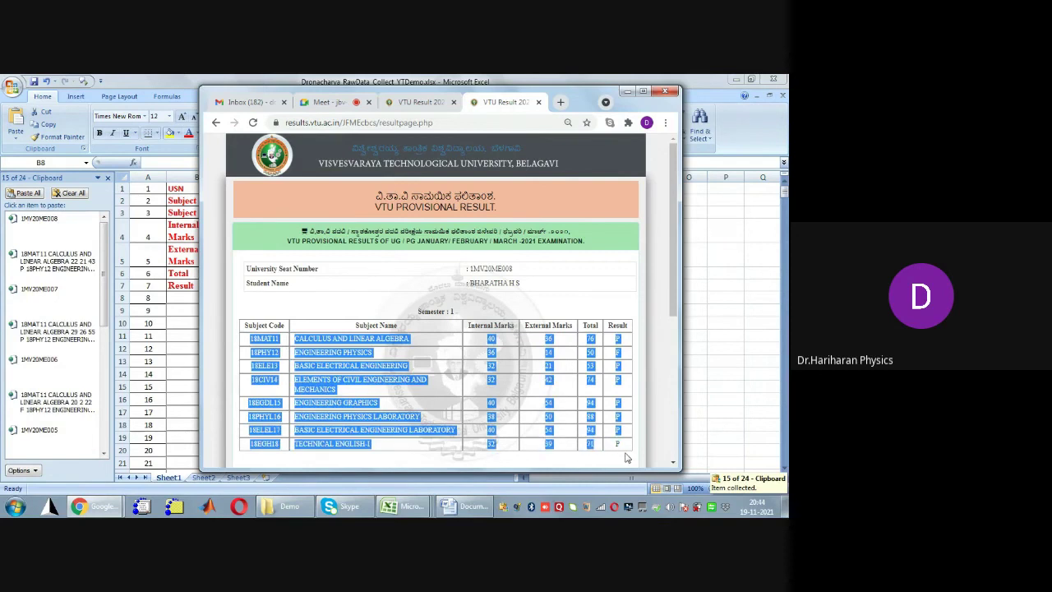
left_click(332, 372)
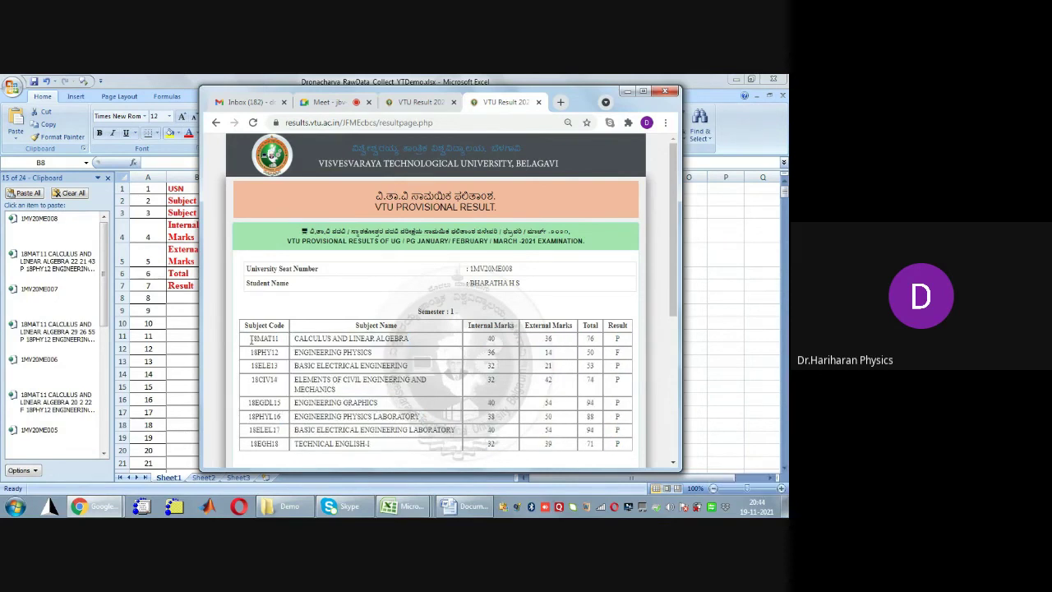
left_click_drag(251, 339, 641, 454)
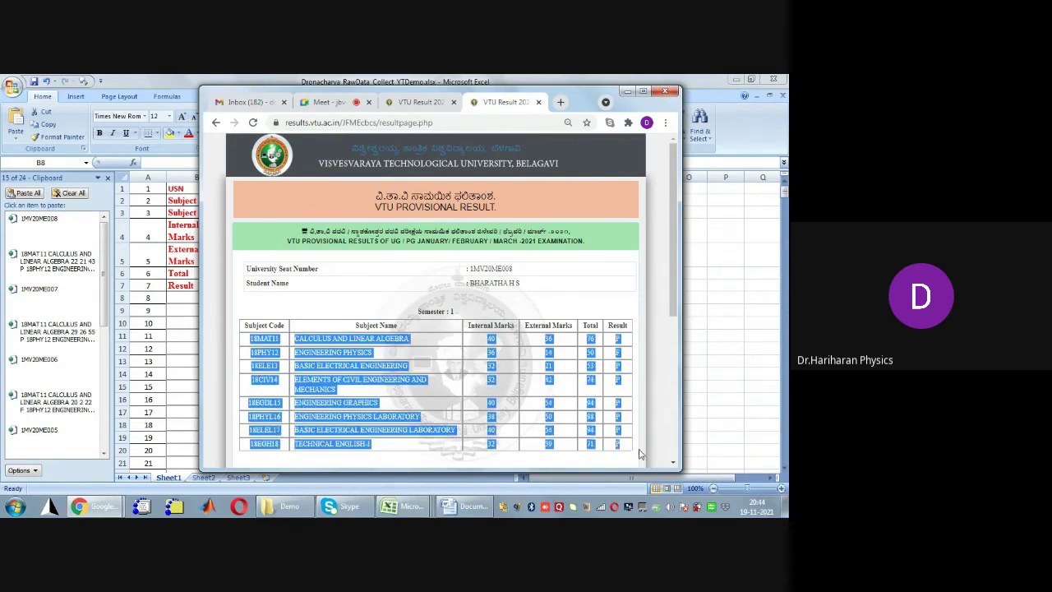
key("ctrl+c")
left_click(523, 304)
key("alt+Left")
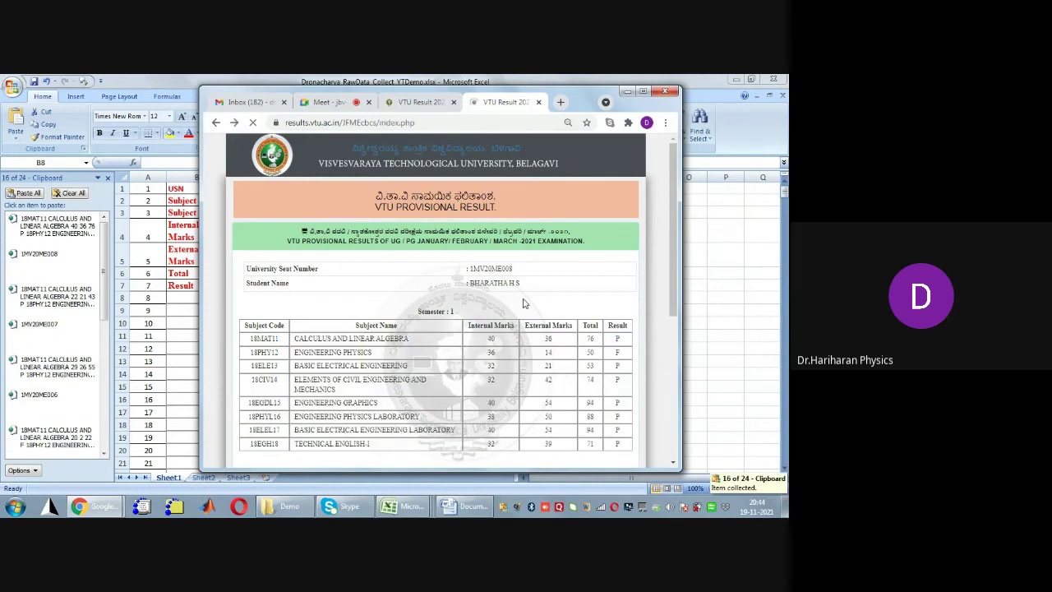
Look up the ninth student's result and copy their seat number and all eight subject rows
type("1mv20me009")
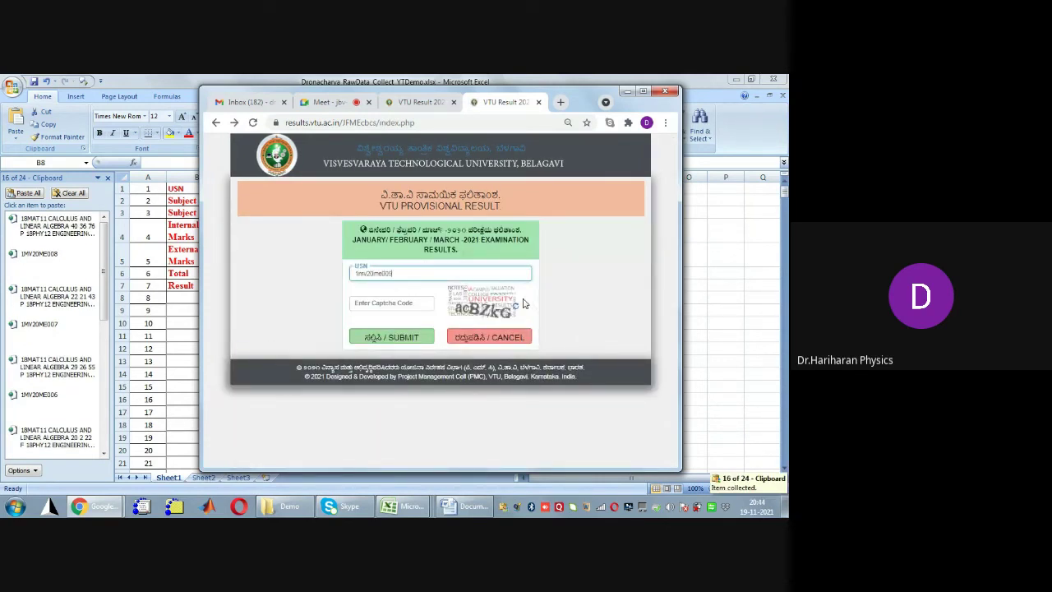
key("Tab")
type("ac")
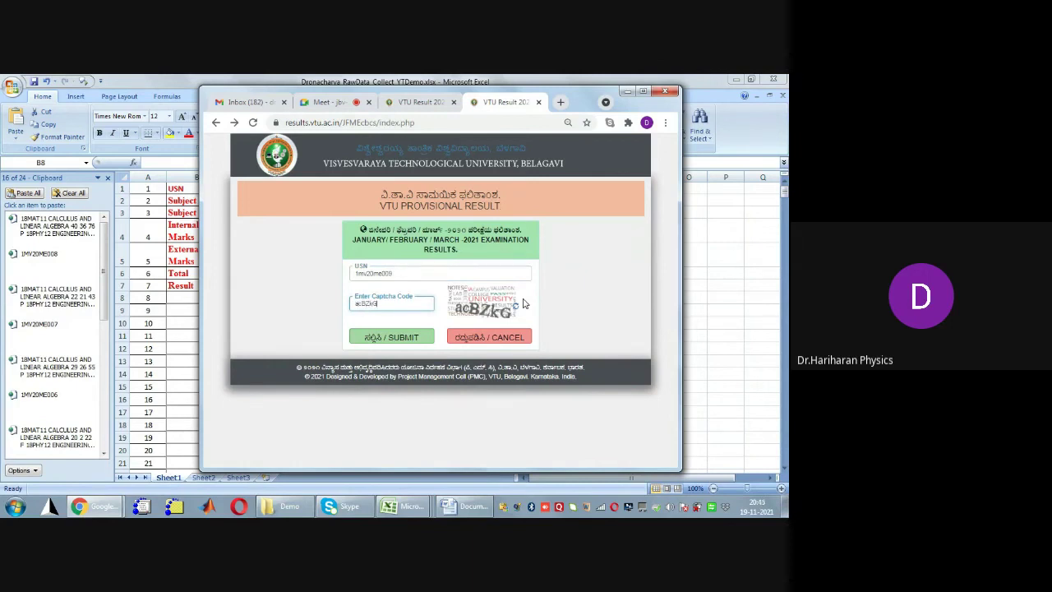
key("Return")
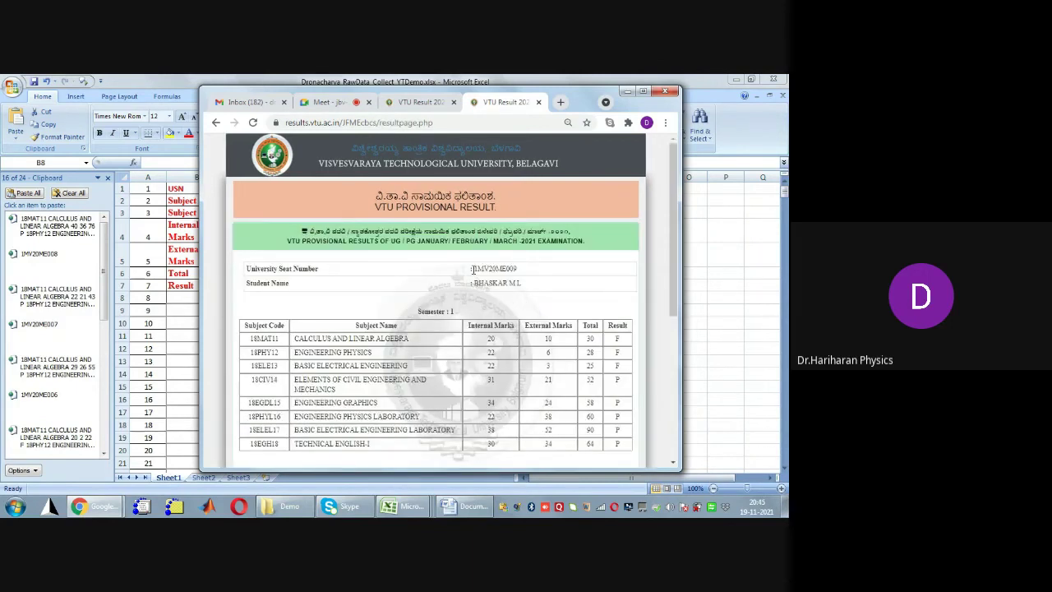
left_click_drag(474, 268, 519, 274)
key("ctrl+c")
left_click(306, 357)
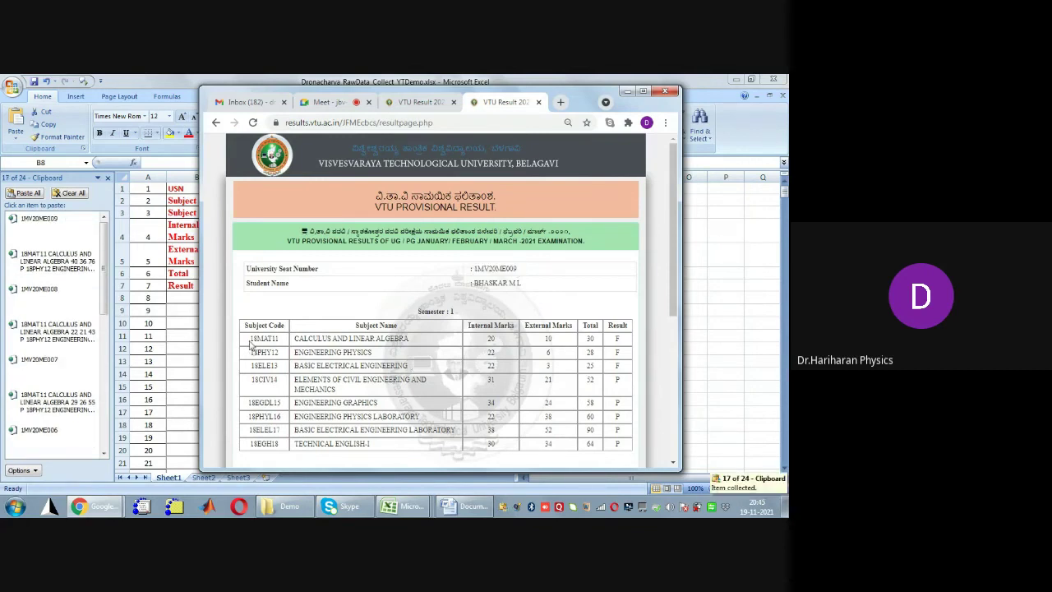
left_click_drag(251, 346, 621, 445)
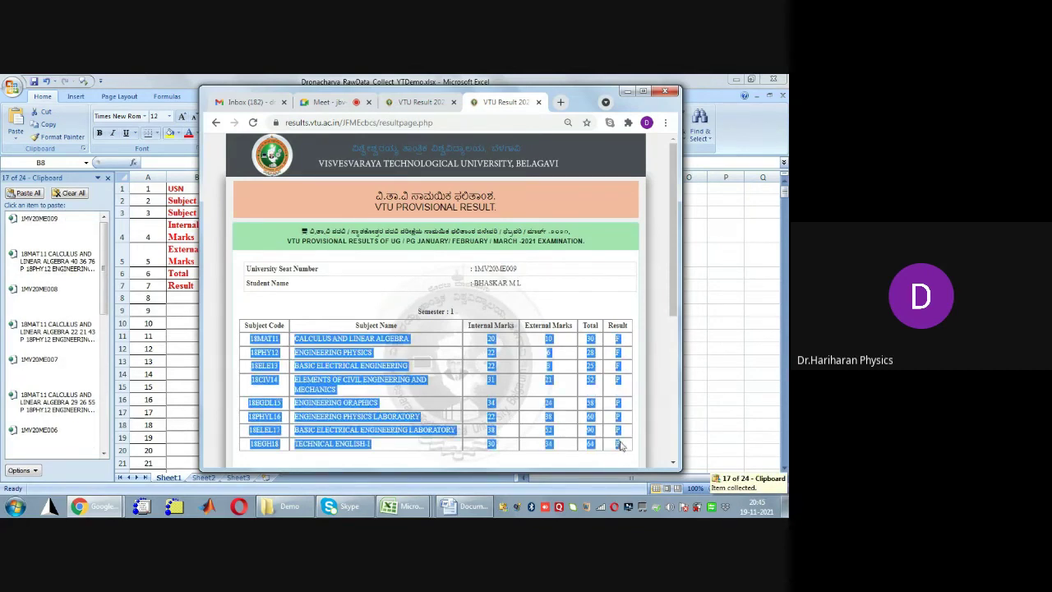
key("ctrl+c")
left_click(473, 294)
key("alt+Left")
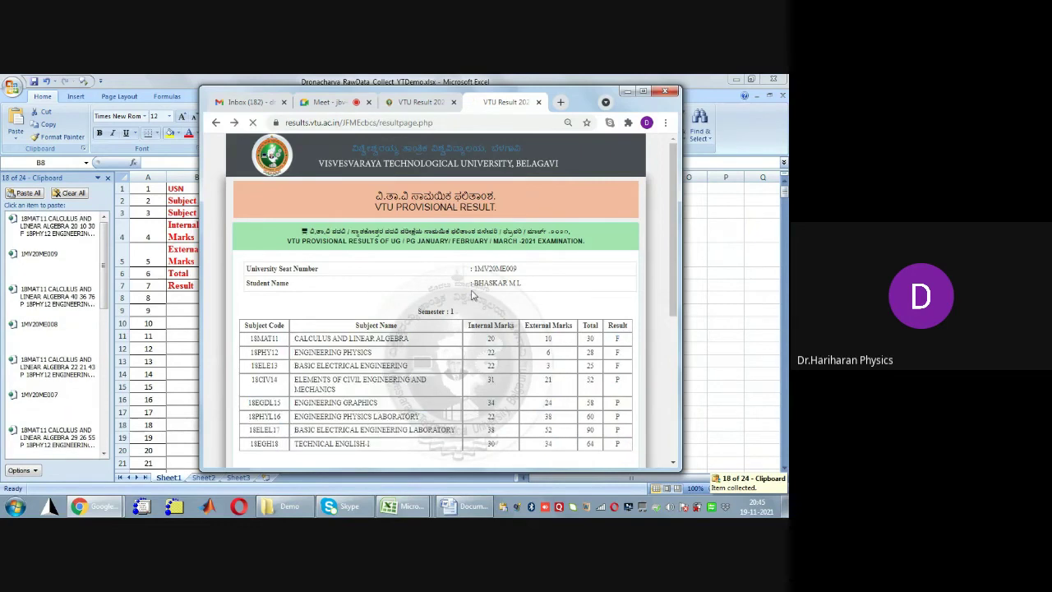
Look up the tenth student's result, copy their seat number and marks table, and return to Excel
type("1M")
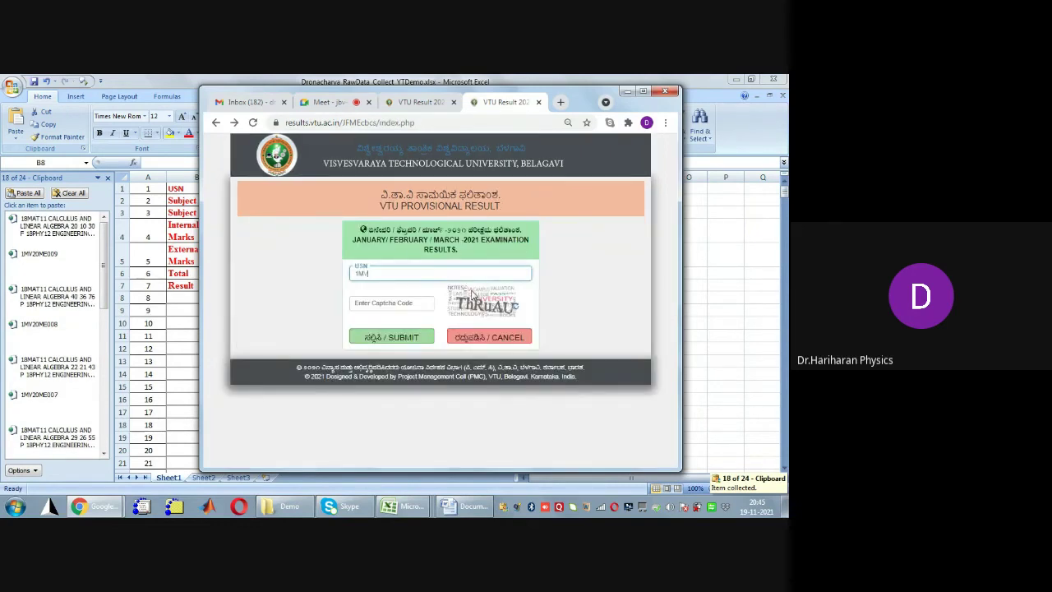
type("V20ME010")
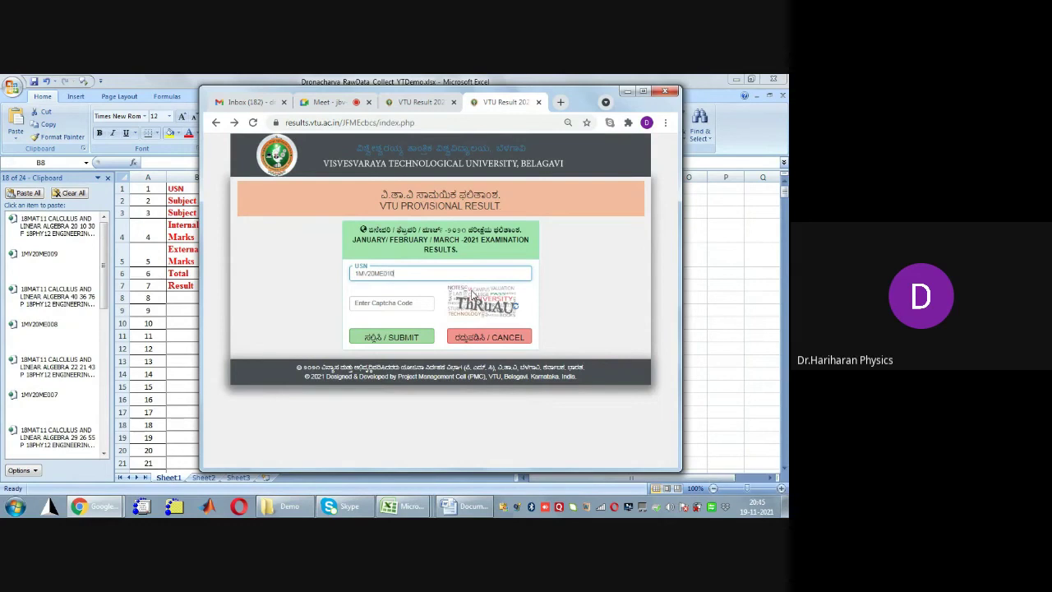
key("Tab")
type("Th")
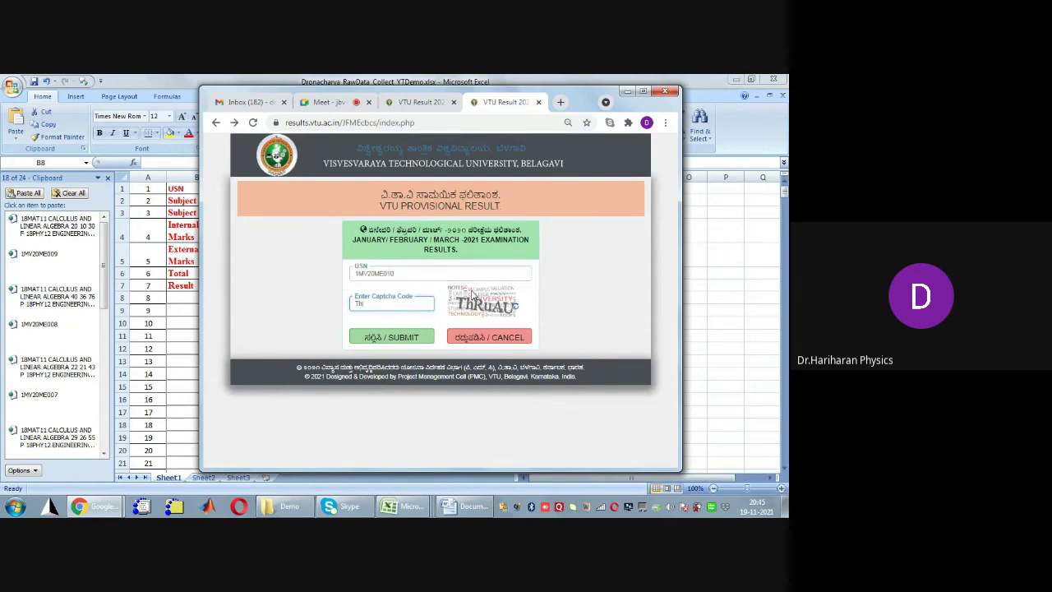
type("RuAU")
key("Return")
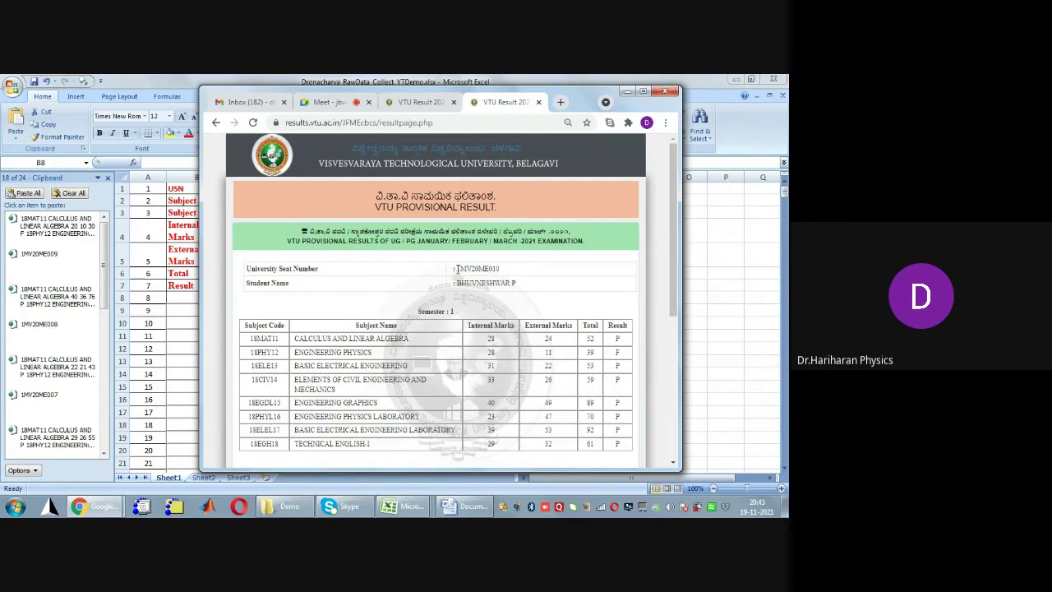
left_click_drag(457, 269, 499, 269)
key("ctrl+c")
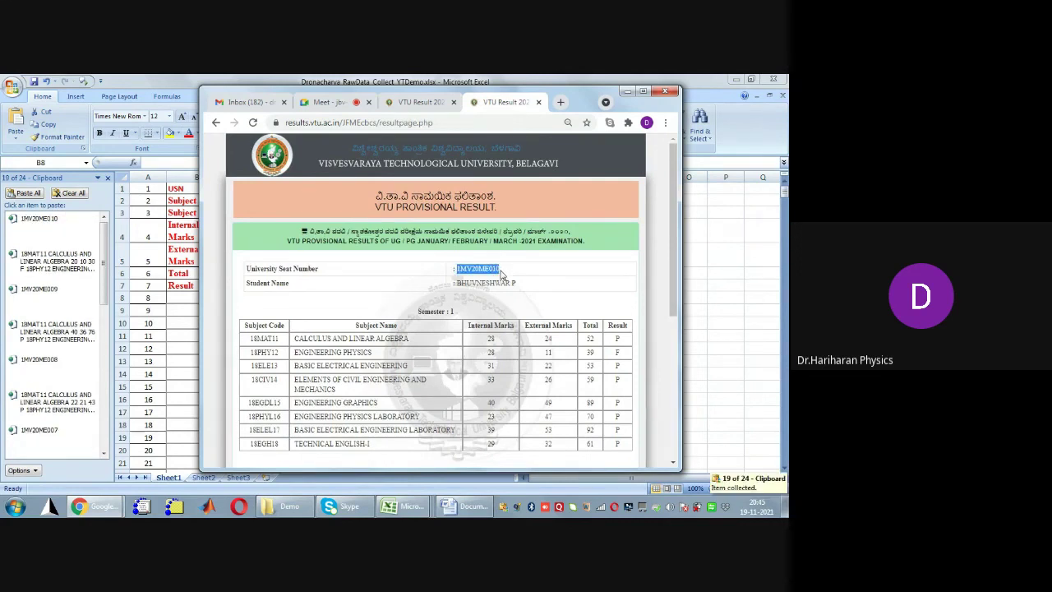
left_click(298, 386)
left_click_drag(252, 339, 629, 447)
key("ctrl+c")
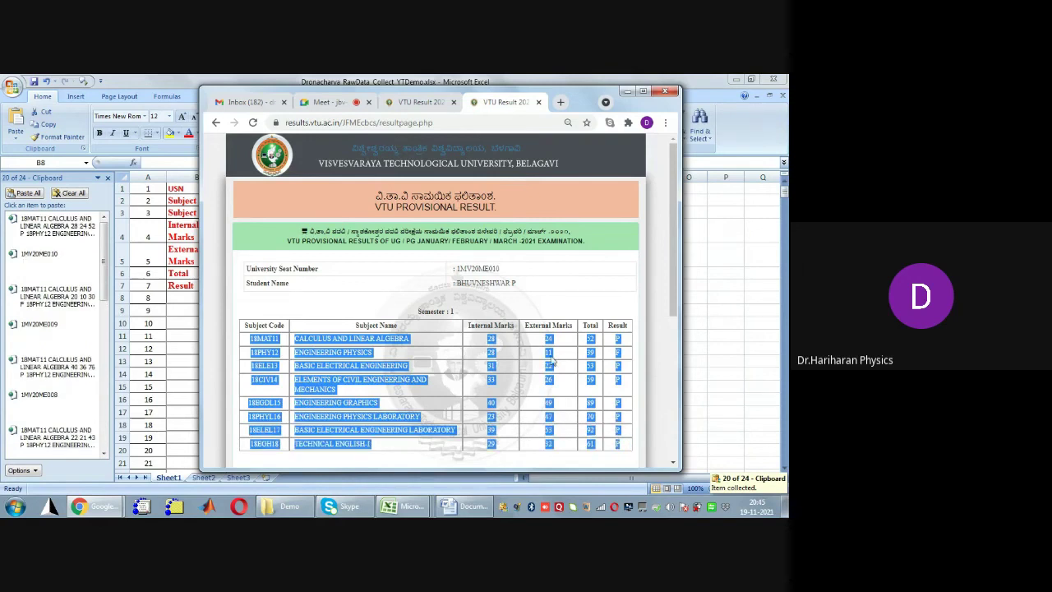
left_click(548, 351)
key("alt+Tab")
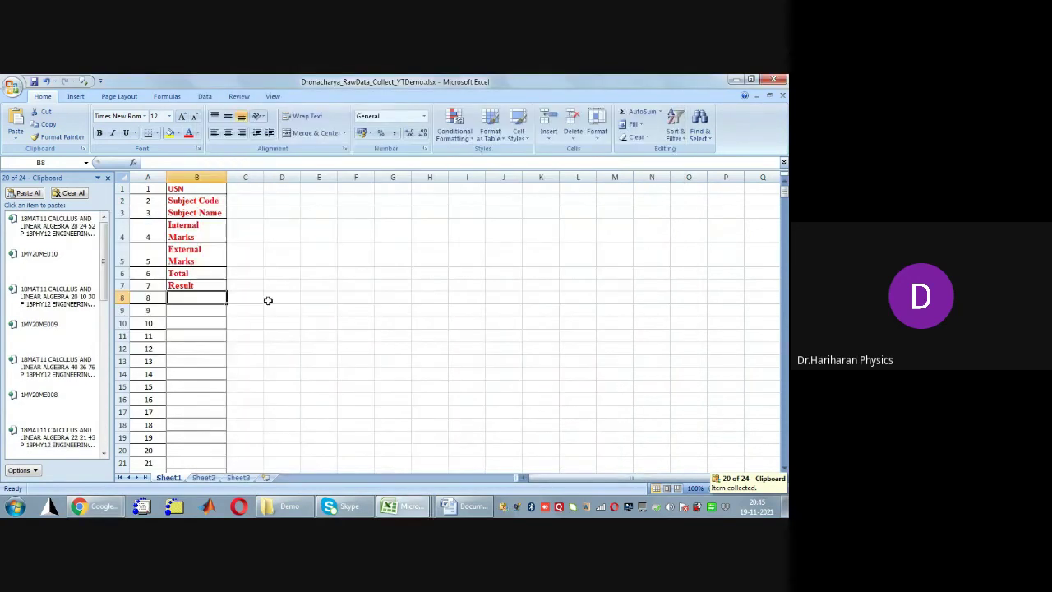
Paste all clipboard items into column B from B8, confirm they reach row 497, then clear the clipboard
left_click(268, 299)
left_click(212, 300)
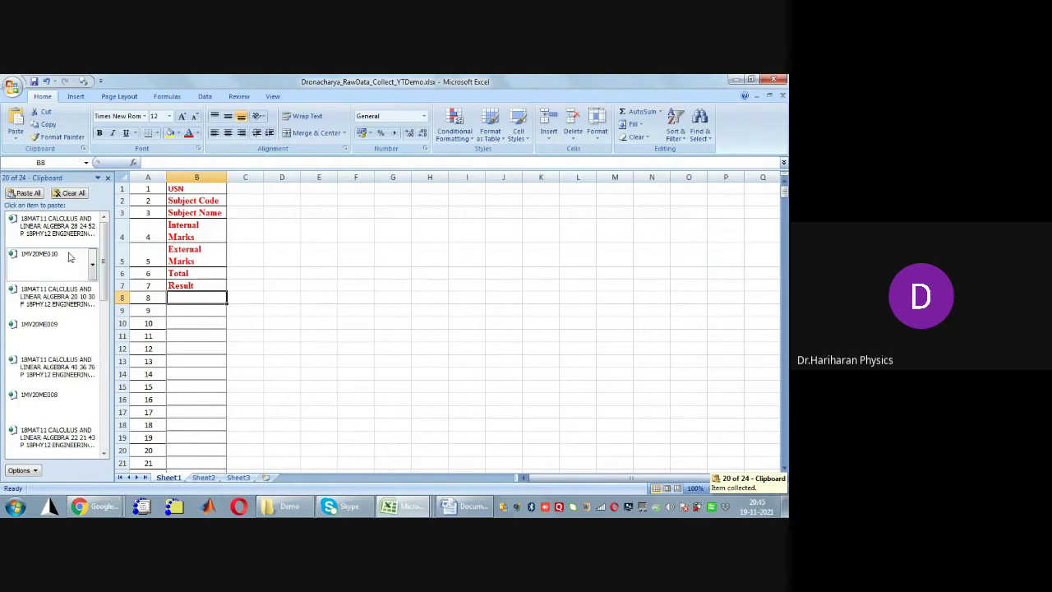
left_click(27, 195)
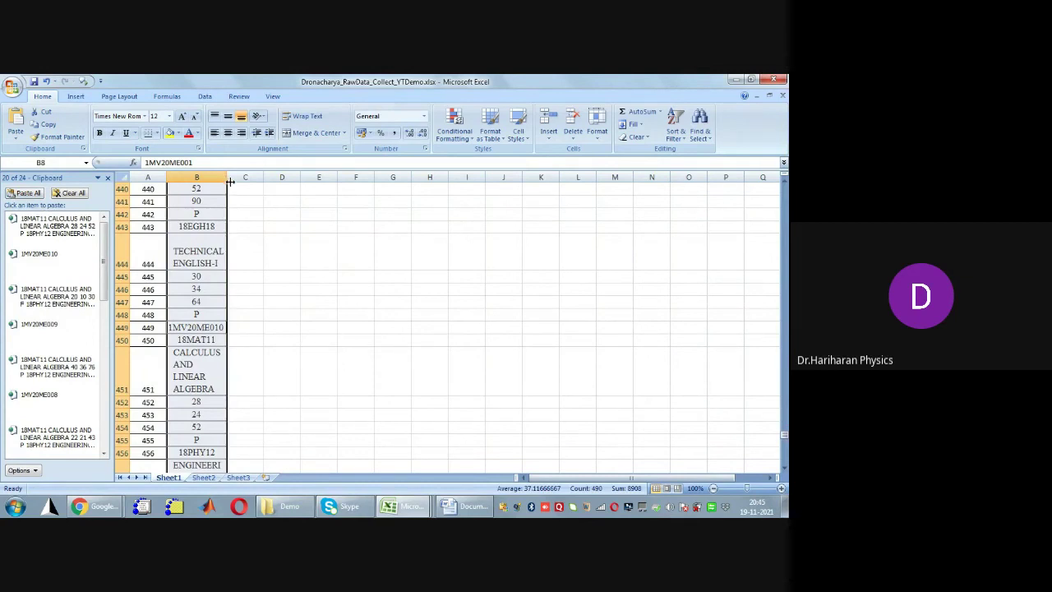
left_click(216, 227)
key("ctrl+Down")
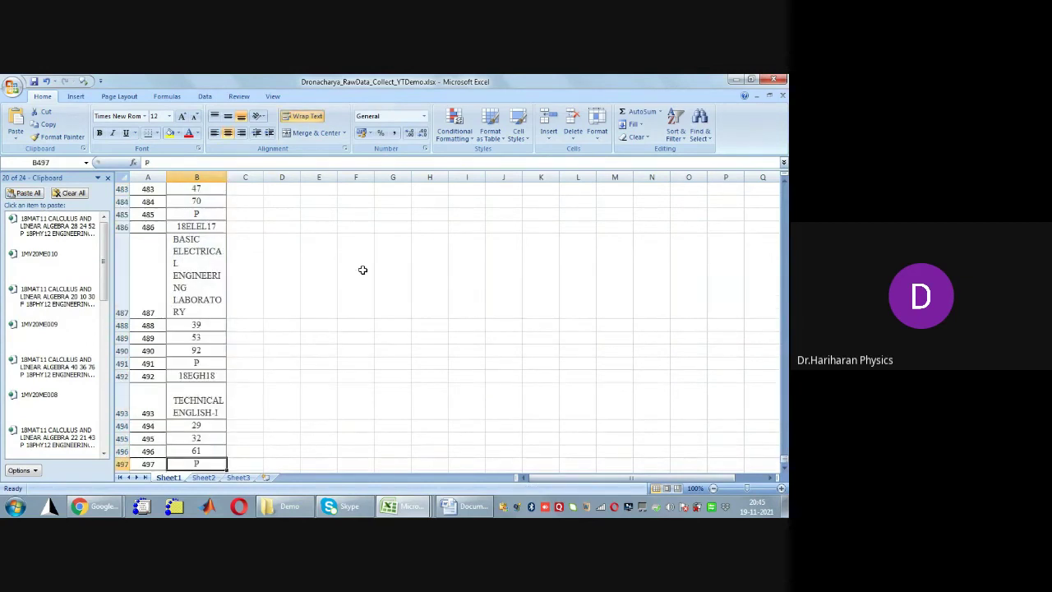
scroll(362, 269, "down", 1)
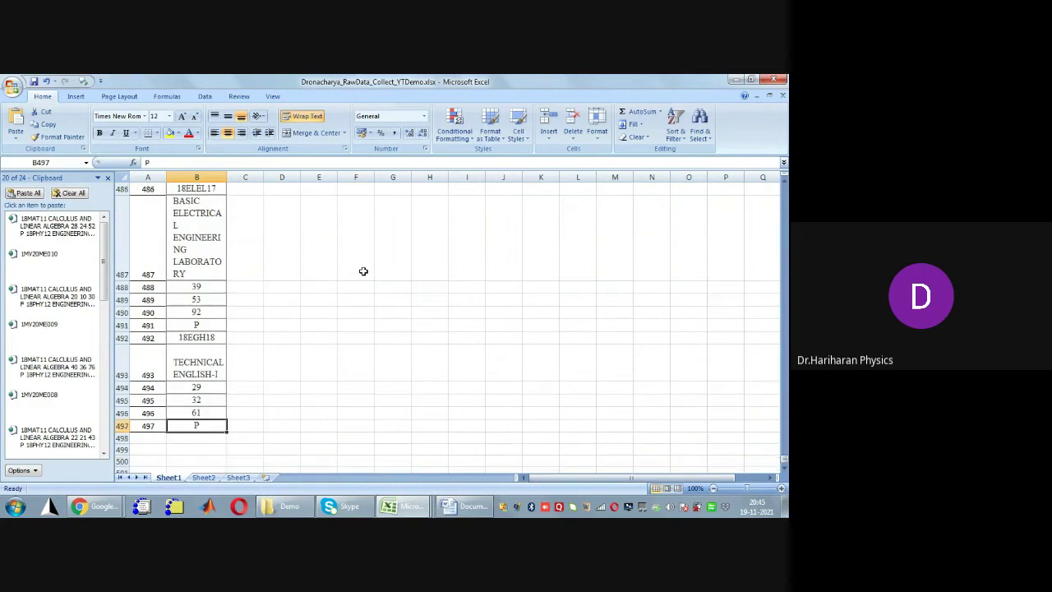
left_click(79, 194)
left_click(255, 426)
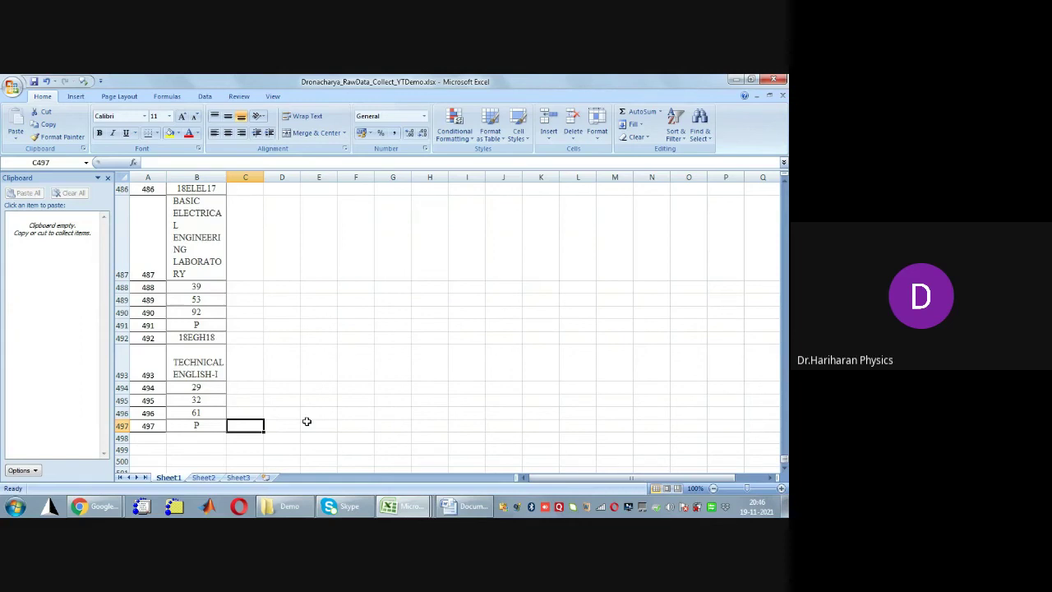
left_click(212, 425)
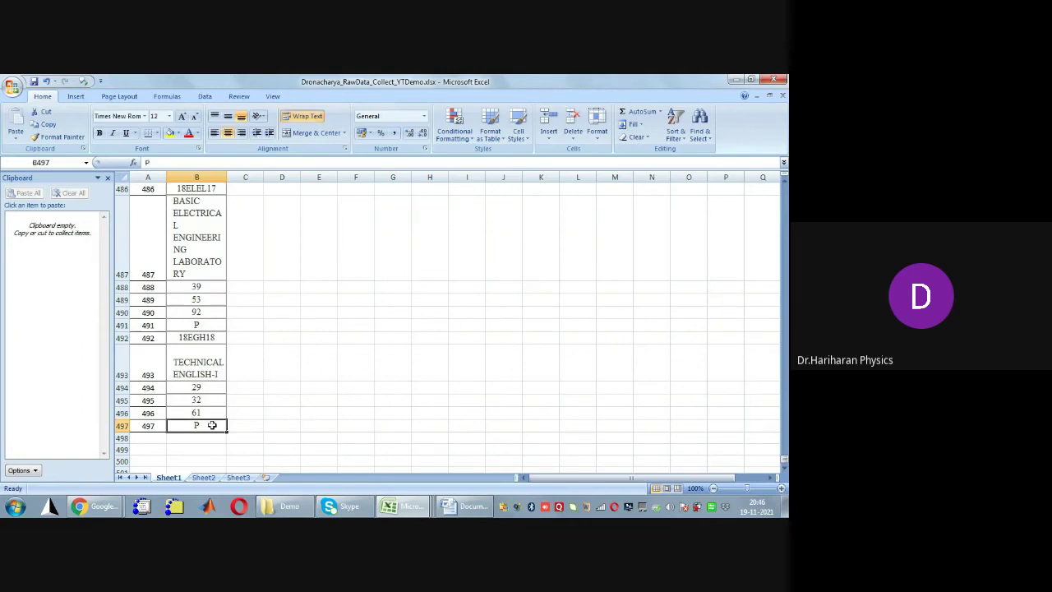
key("ctrl+Up")
key("ctrl+Down")
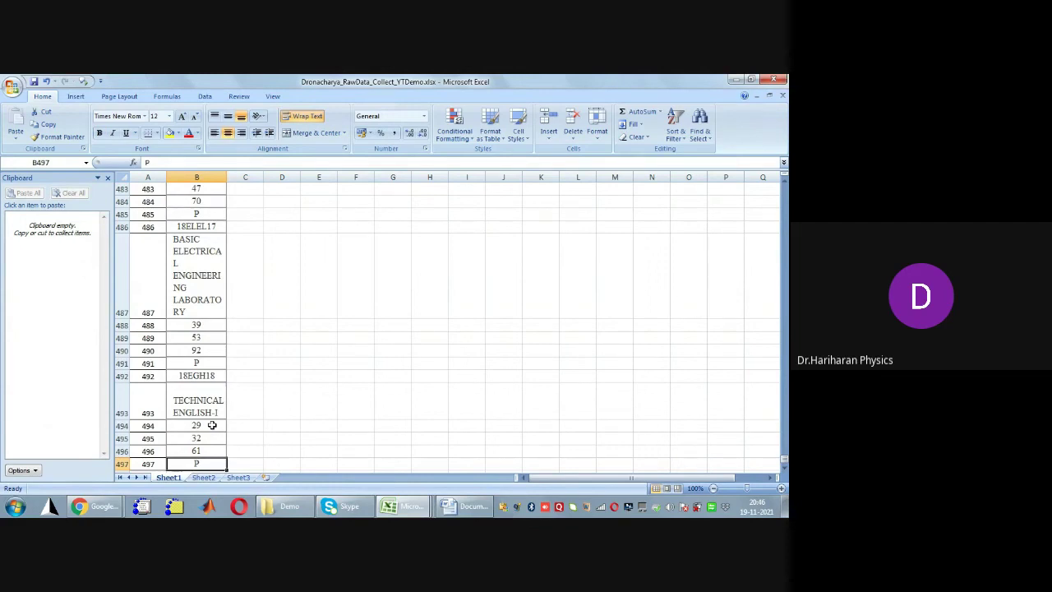
key("ctrl+shift+Up")
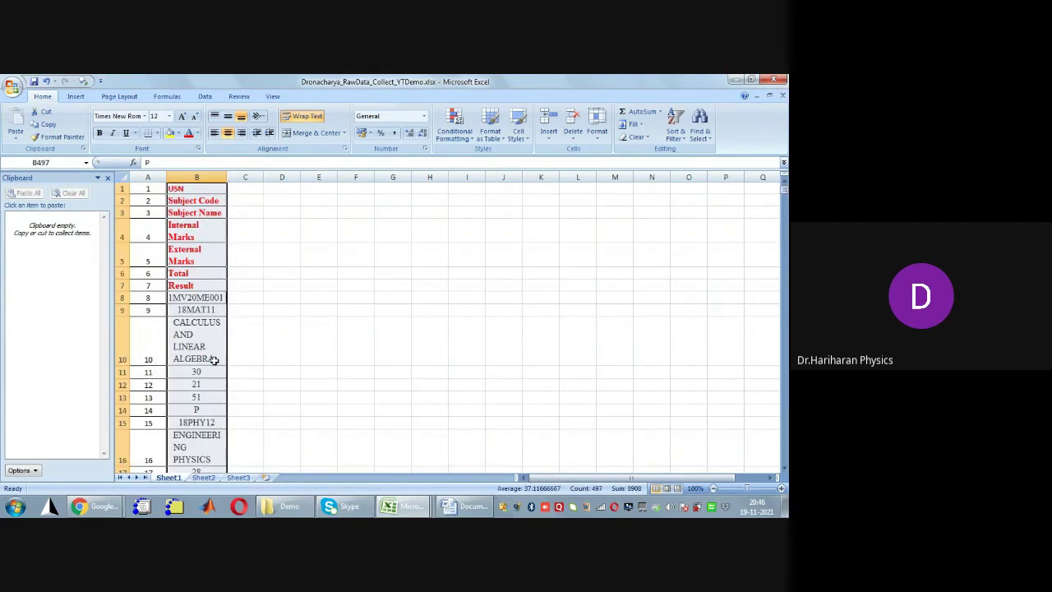
left_click(195, 298)
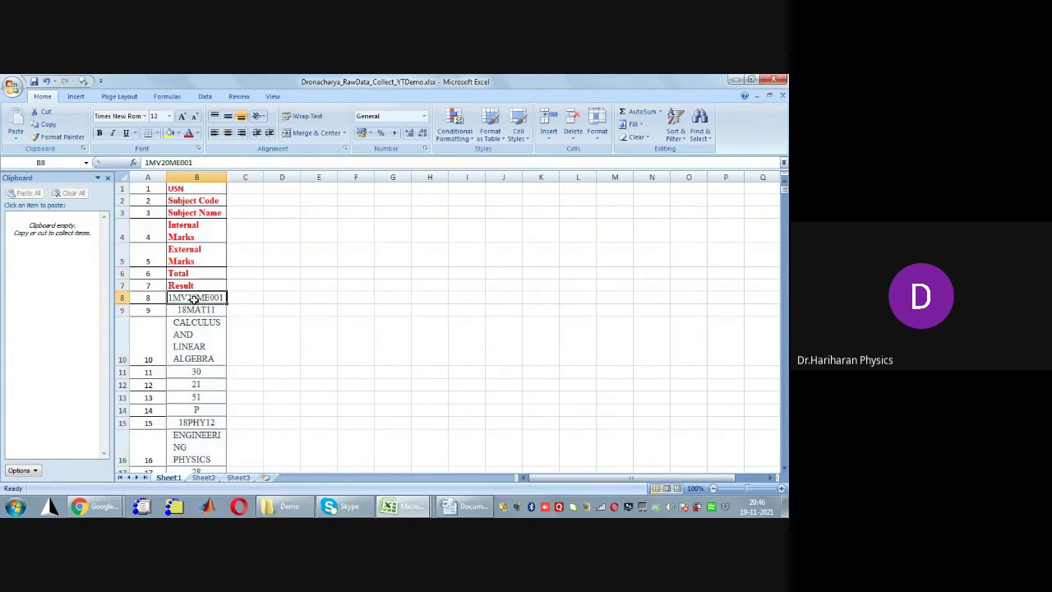
left_click(245, 296)
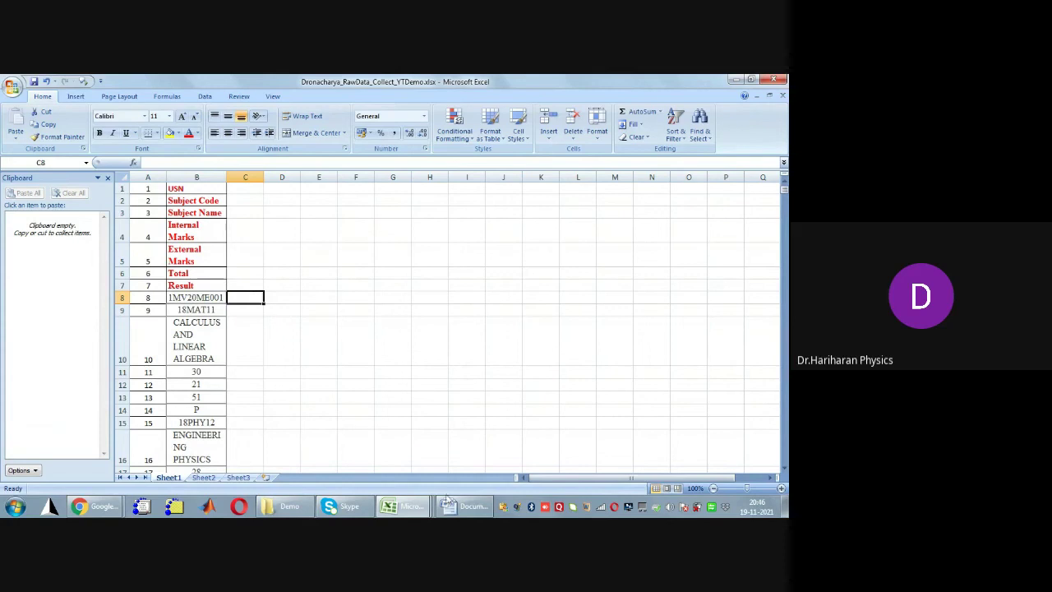
mouse_move(410, 505)
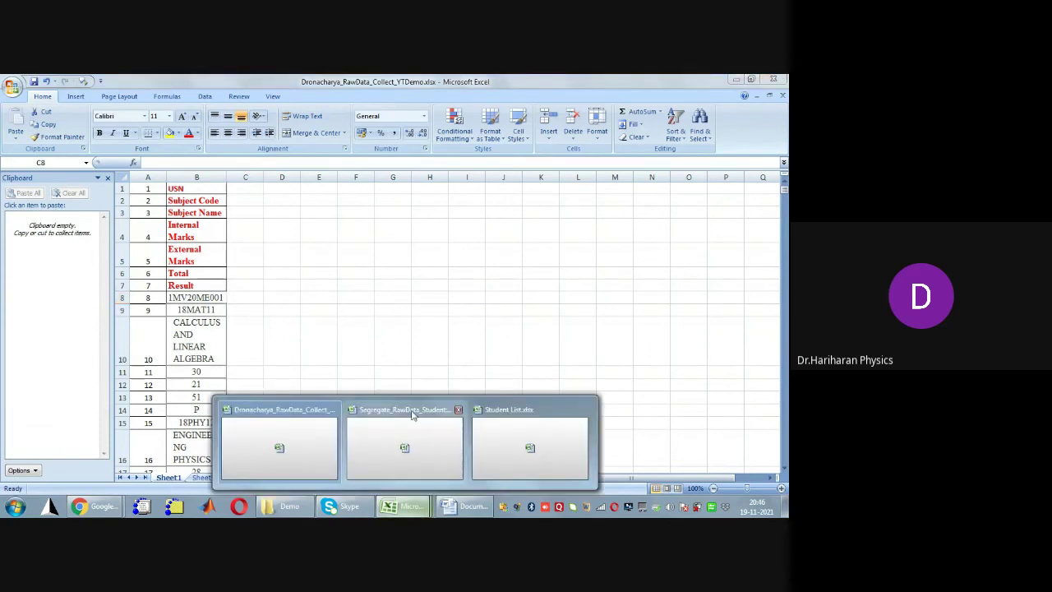
Review the Segregate_RawData_StudentWise workbook's RawDataSheet1, Segregated_Data and StudentNames sheets, ending on RawDataSheet1
left_click(412, 435)
left_click(355, 360)
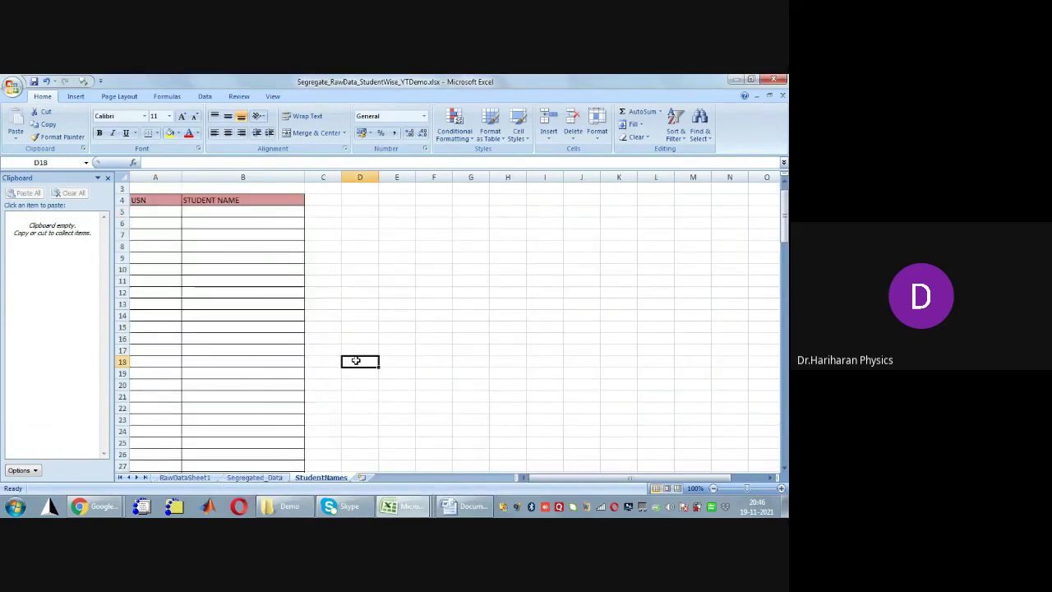
left_click(184, 478)
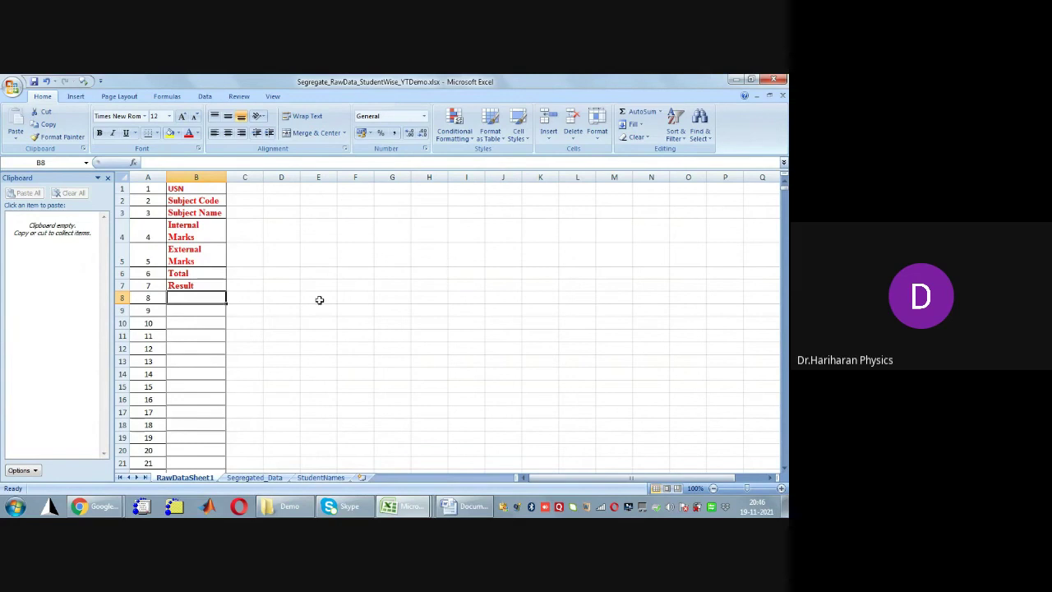
left_click(255, 477)
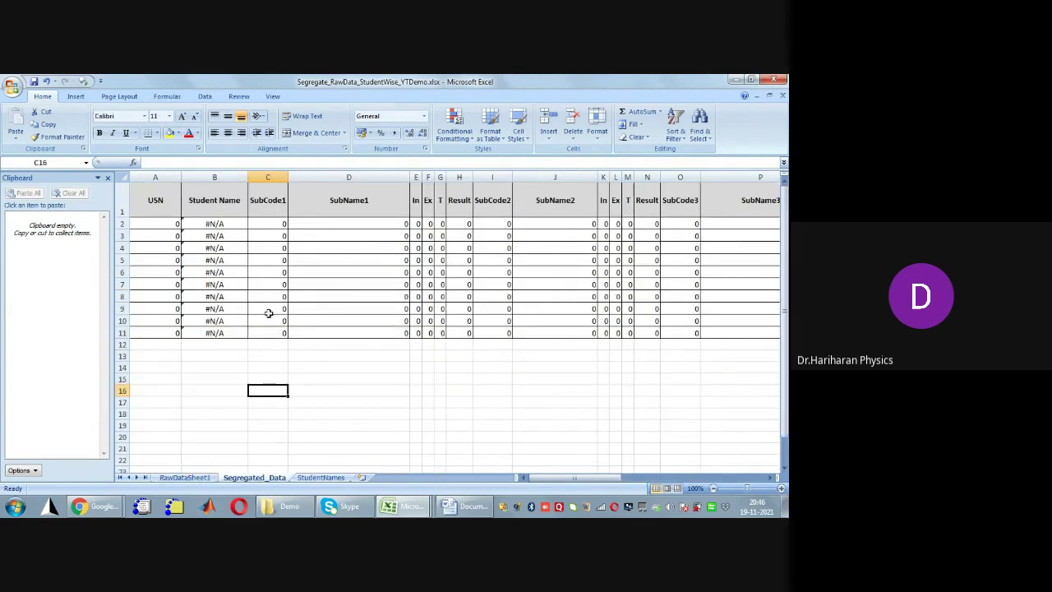
left_click(349, 364)
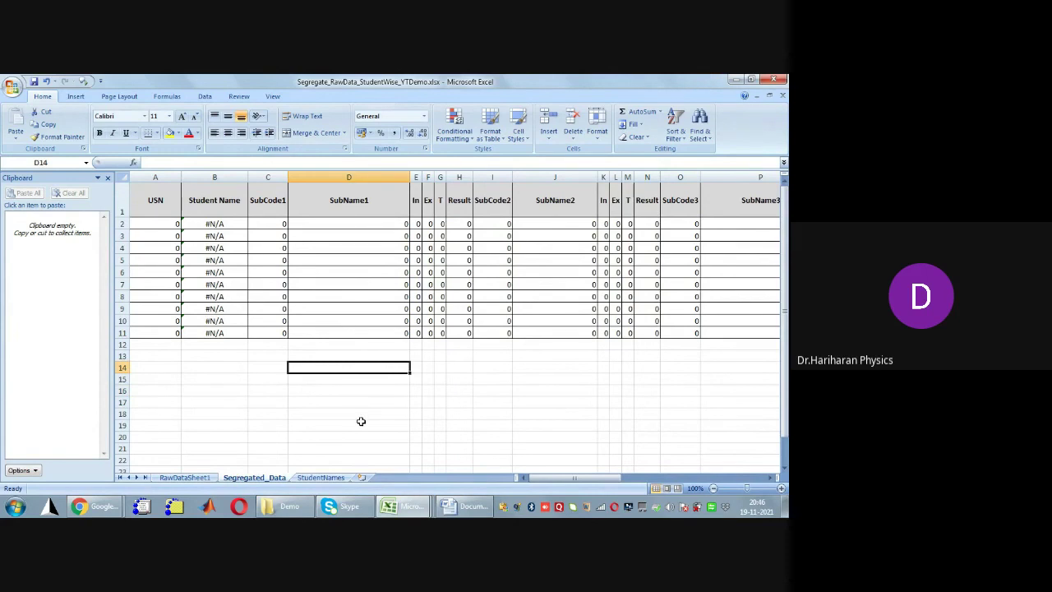
left_click(322, 477)
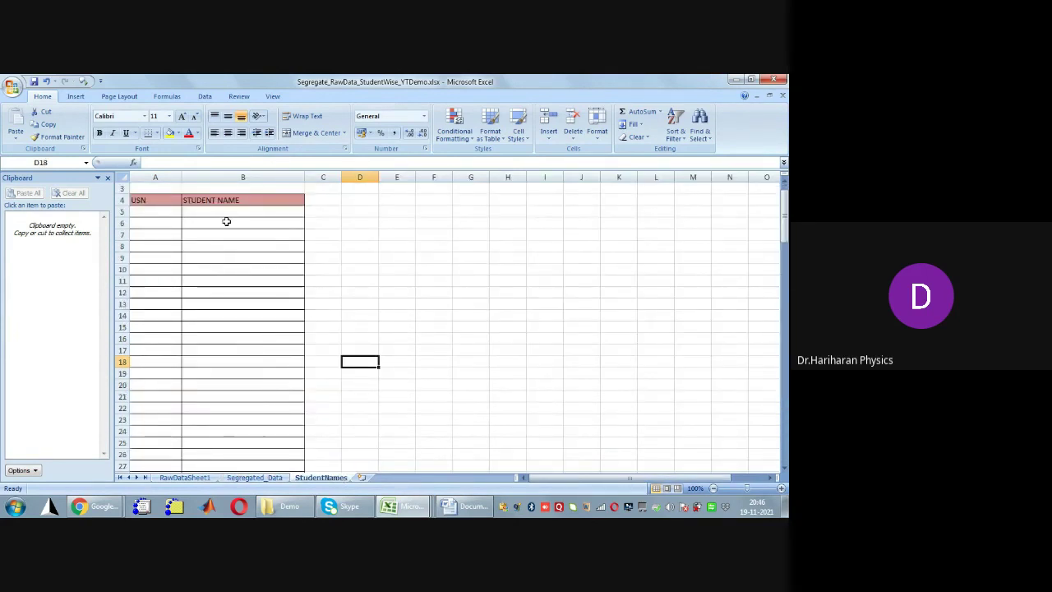
left_click(363, 321)
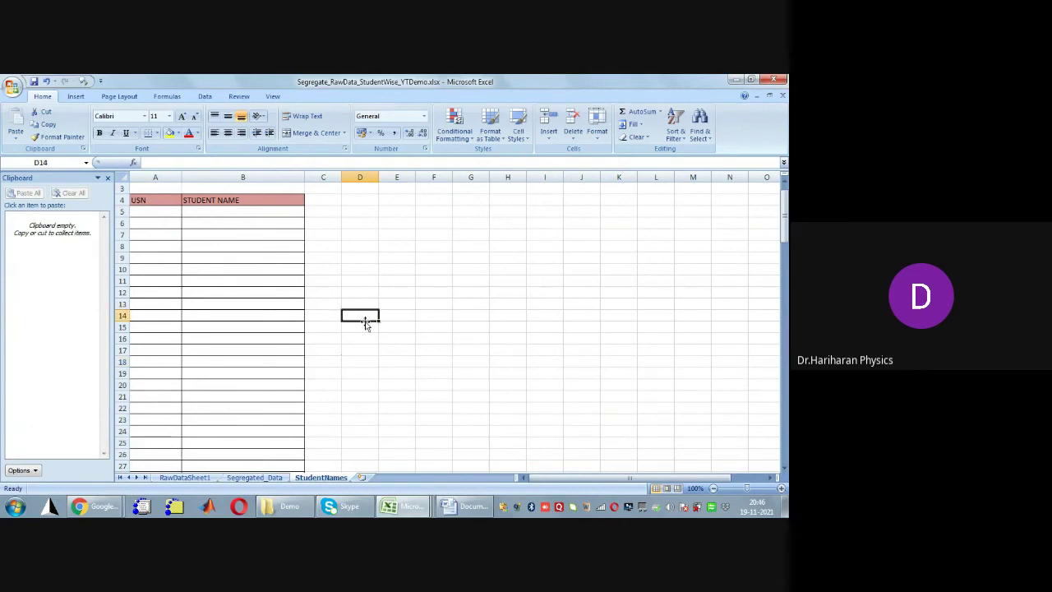
left_click(204, 479)
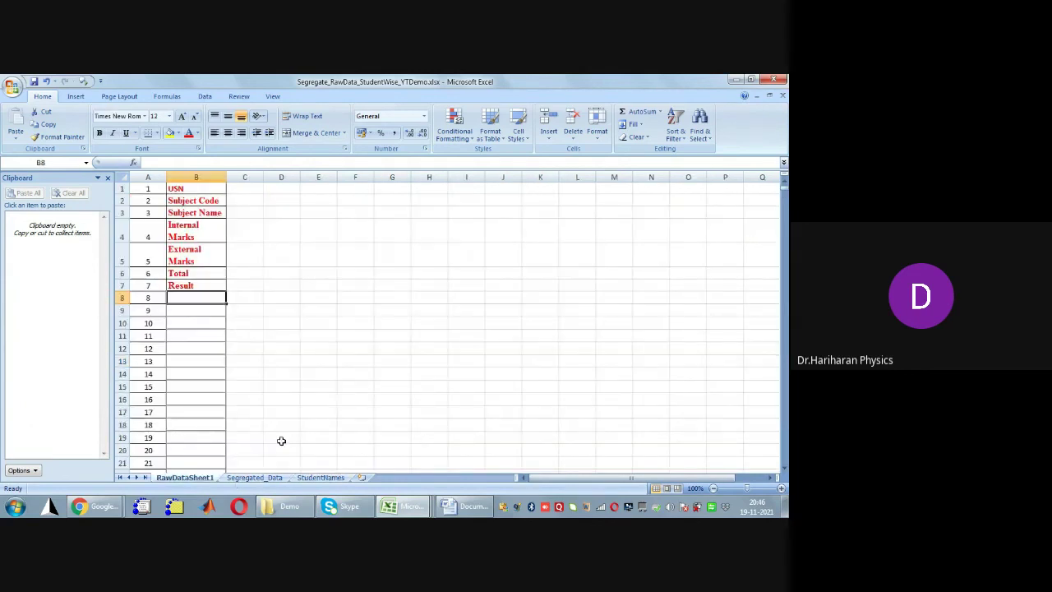
left_click(266, 478)
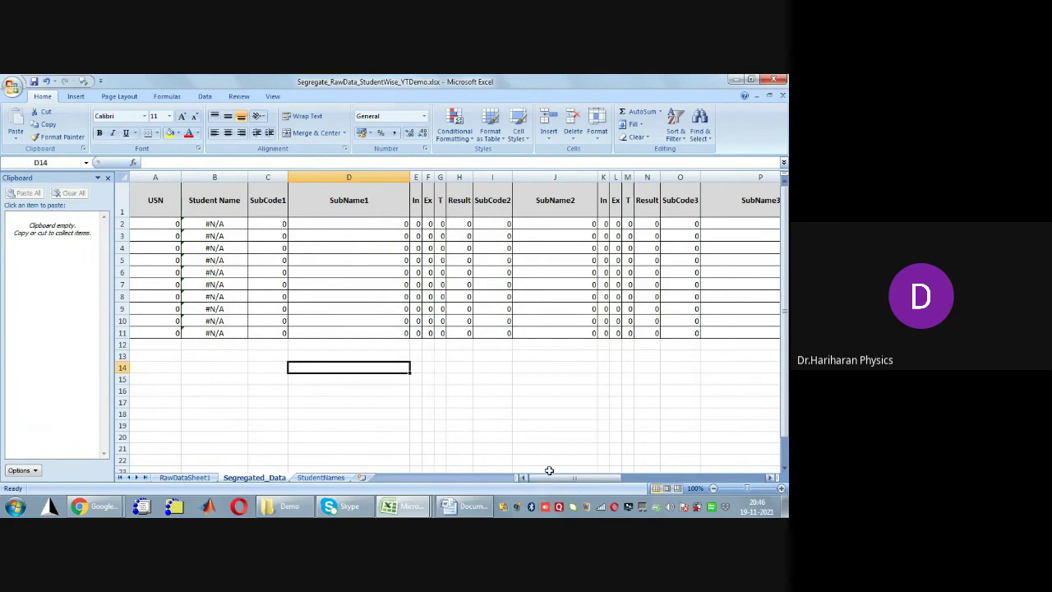
left_click_drag(549, 479, 408, 481)
left_click(205, 480)
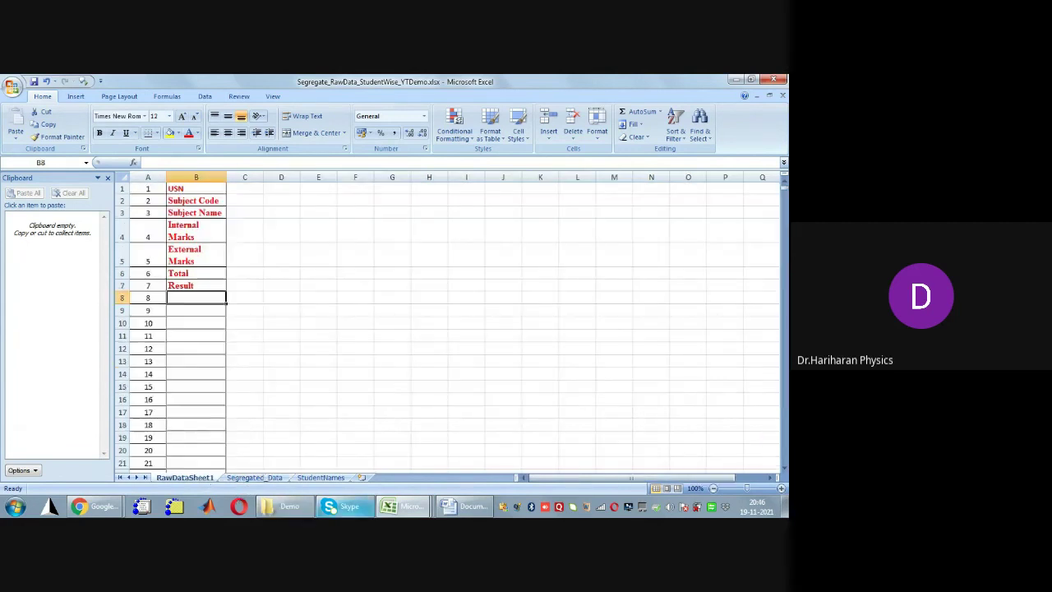
mouse_move(397, 509)
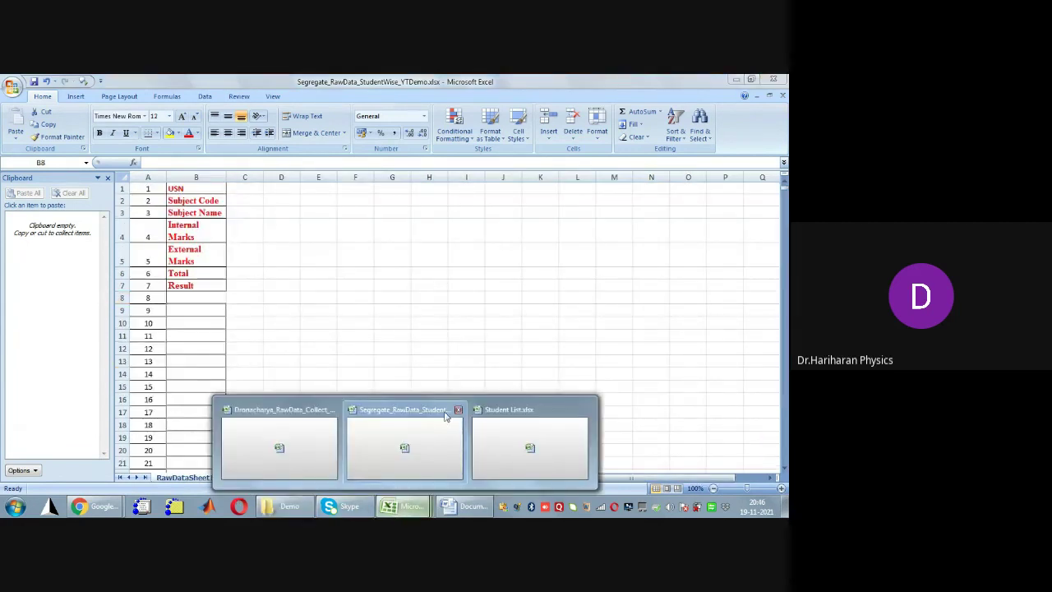
Copy the raw results range B8:B497 from the Dronacharya workbook
left_click(309, 409)
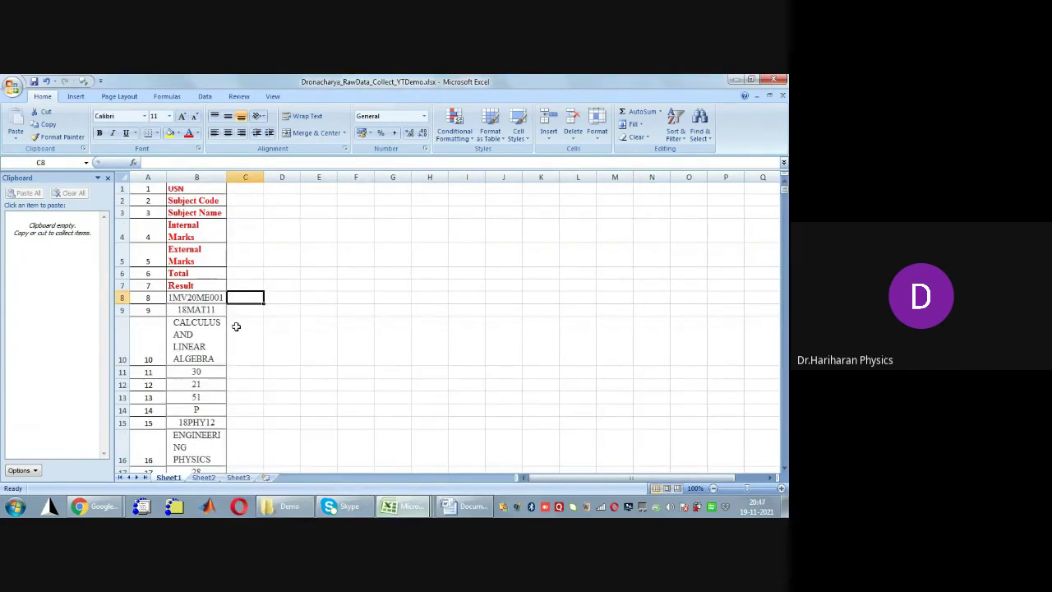
left_click(216, 301)
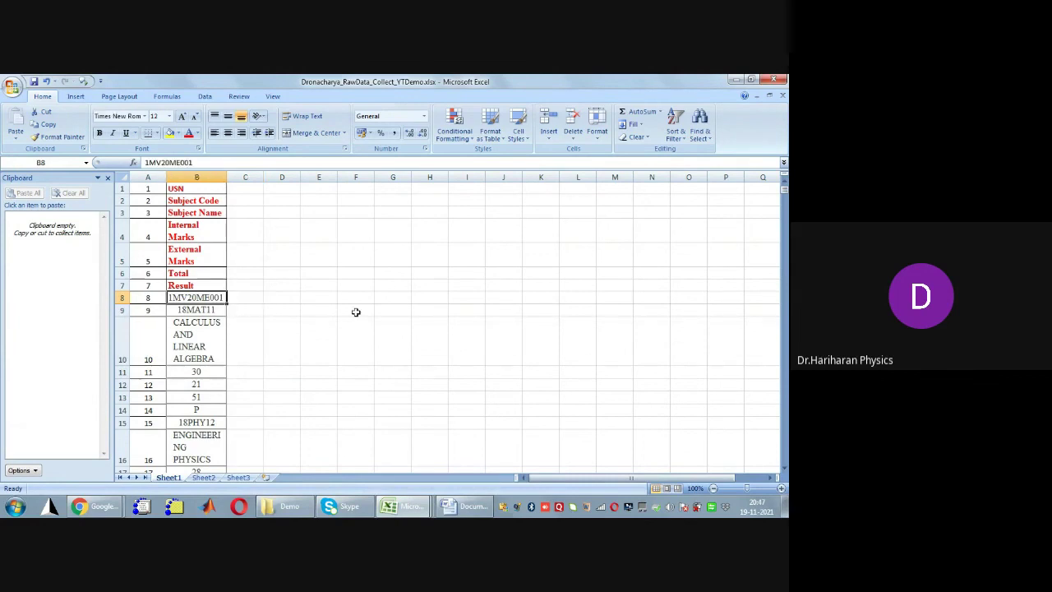
key("ctrl+shift+Down")
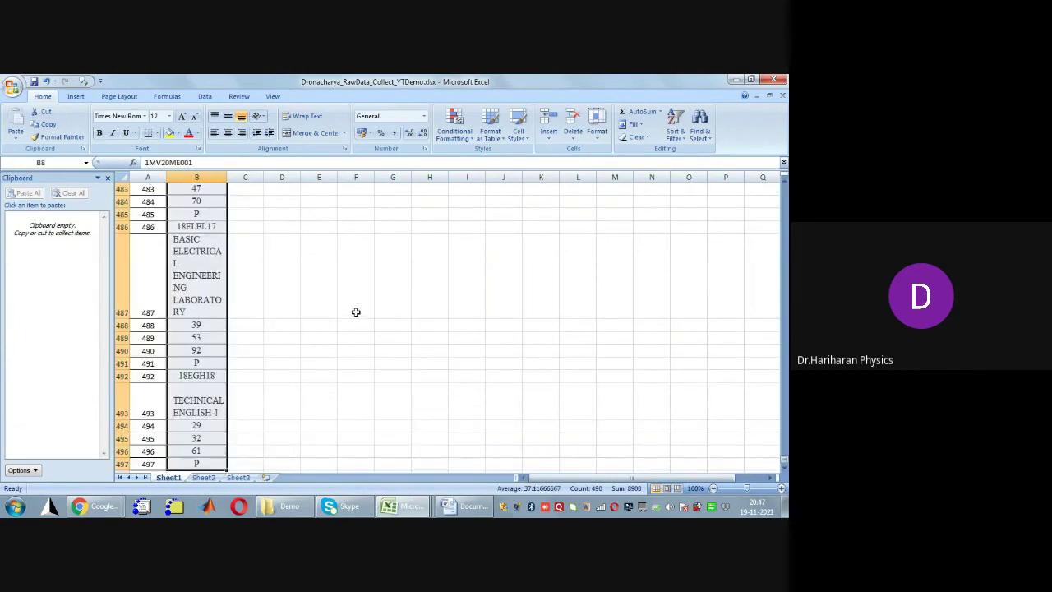
key("ctrl+c")
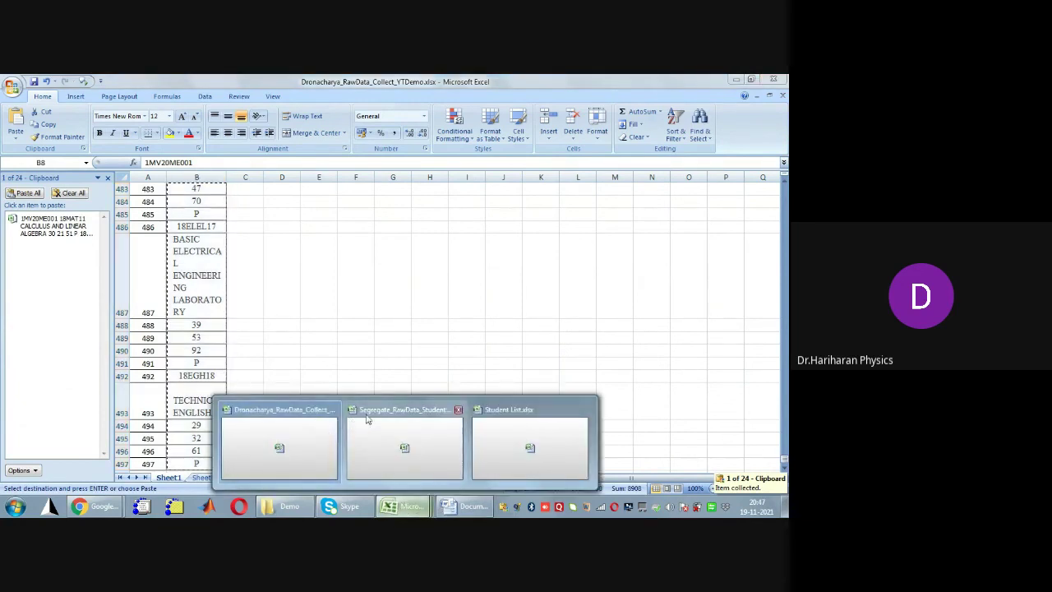
Paste the results into RawDataSheet1 at B8, clear the clipboard, and view Segregated_Data
key("ctrl+Tab")
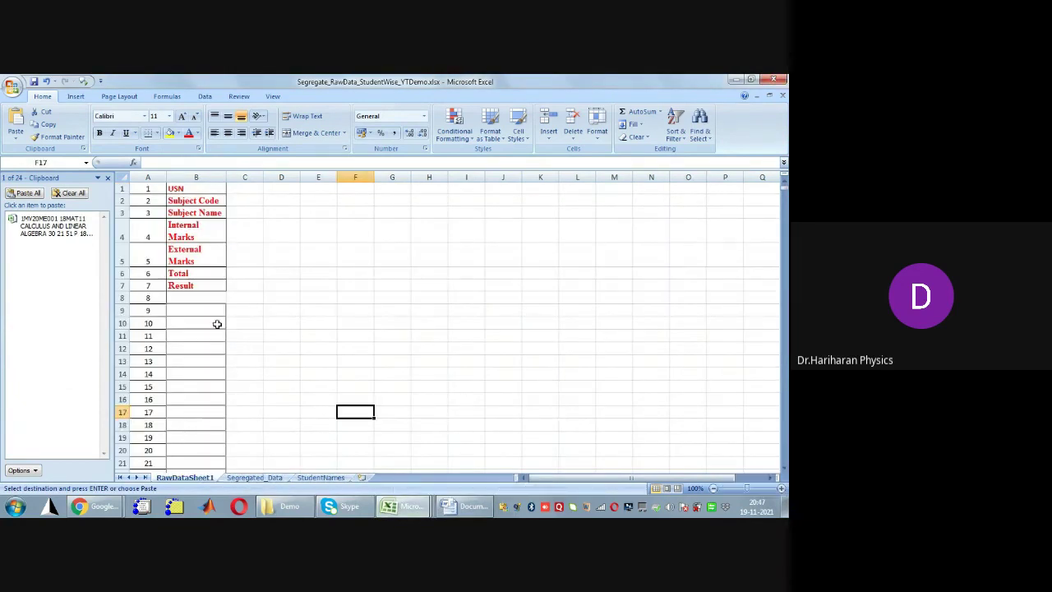
left_click(216, 300)
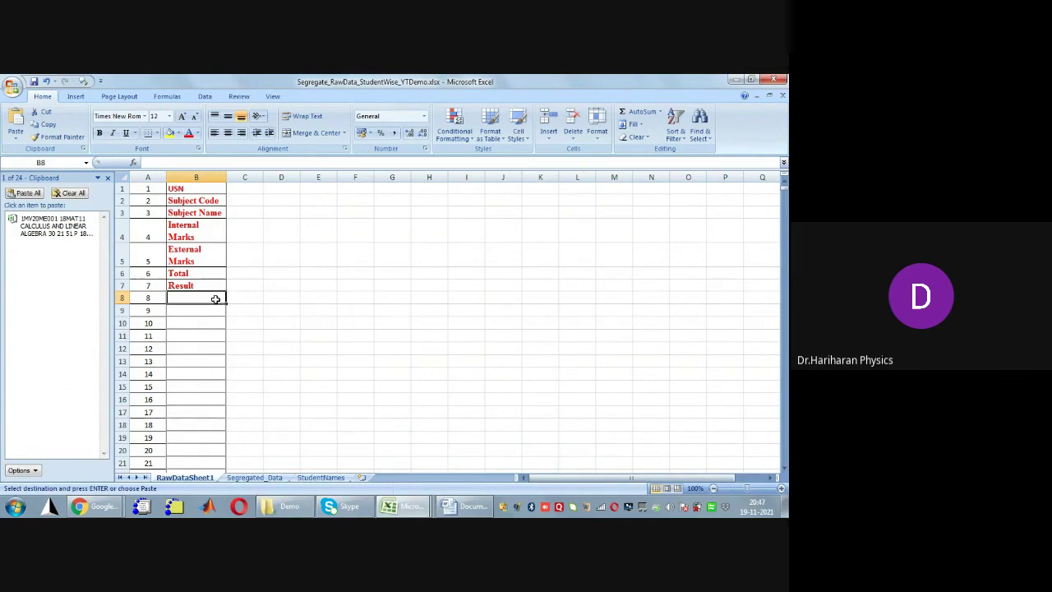
key("ctrl+v")
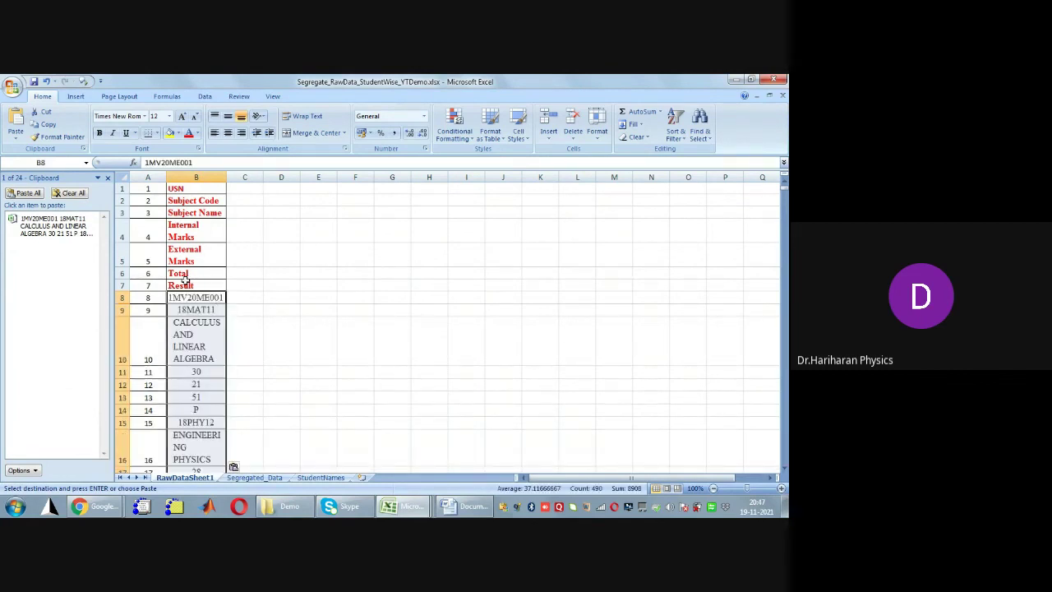
left_click(70, 195)
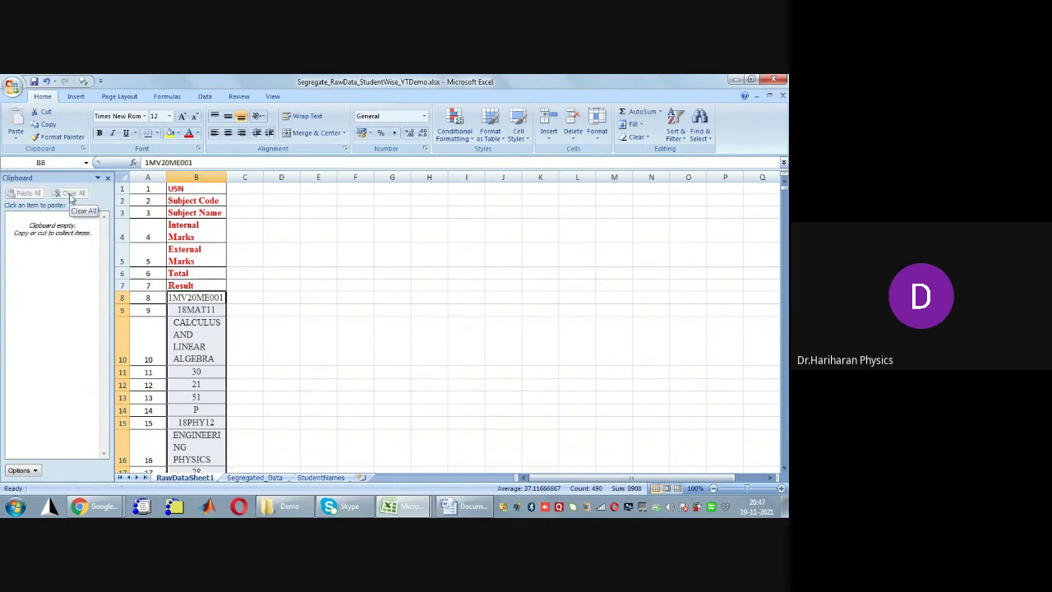
left_click(264, 478)
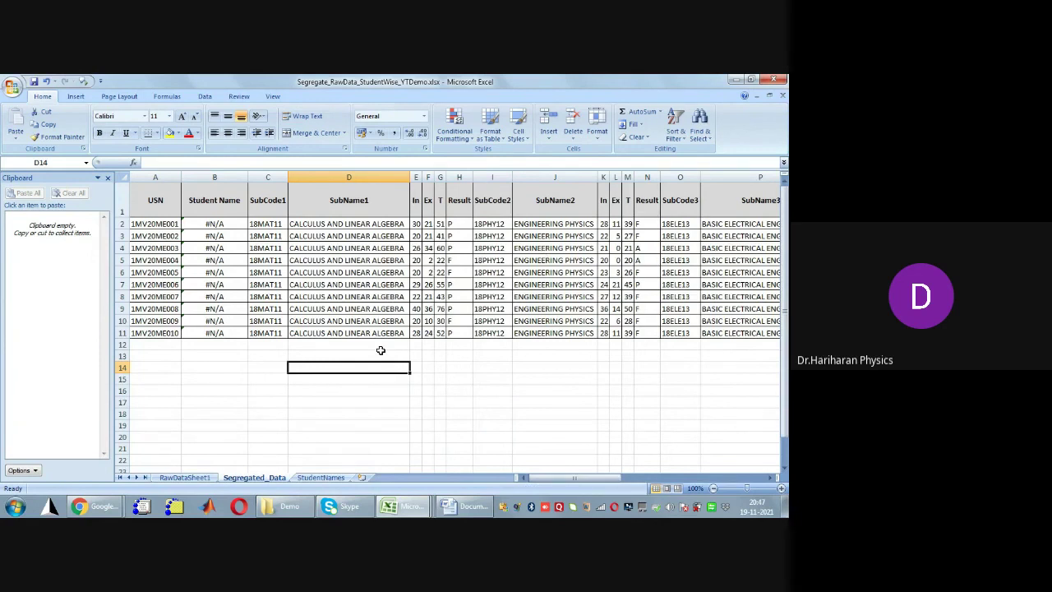
Inspect the Student Name VLOOKUP in Segregated_Data B2, then go to cell A5 on the StudentNames sheet
left_click(208, 477)
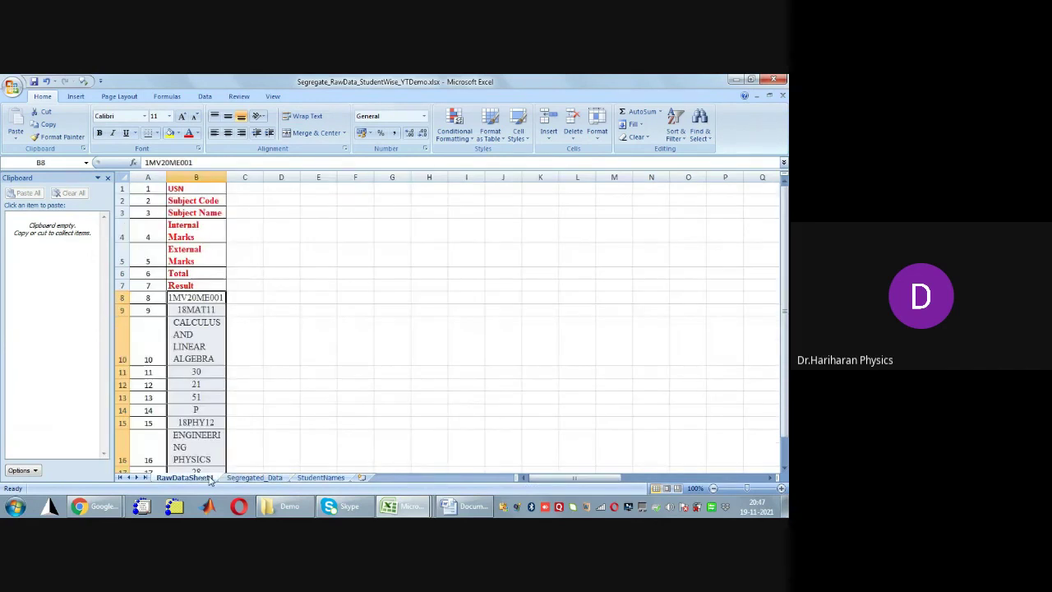
left_click(267, 478)
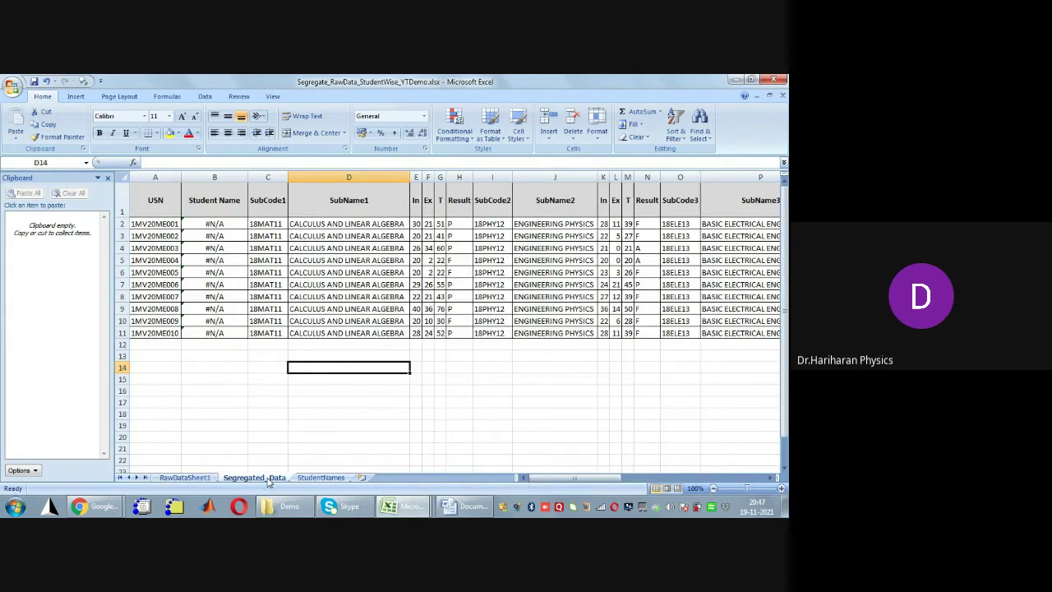
left_click(212, 225)
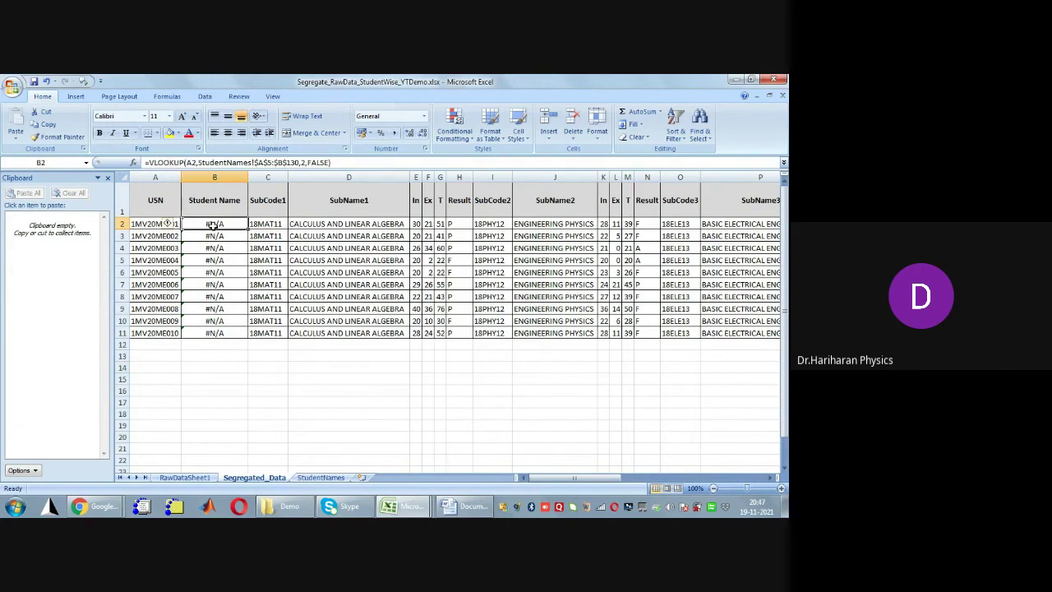
key("shift+Down")
key("shift+Down")
key("shift+Down")
key("shift+Down")
key("shift+Down")
key("shift+Down")
key("shift+Down")
key("shift+Down")
key("shift+Down")
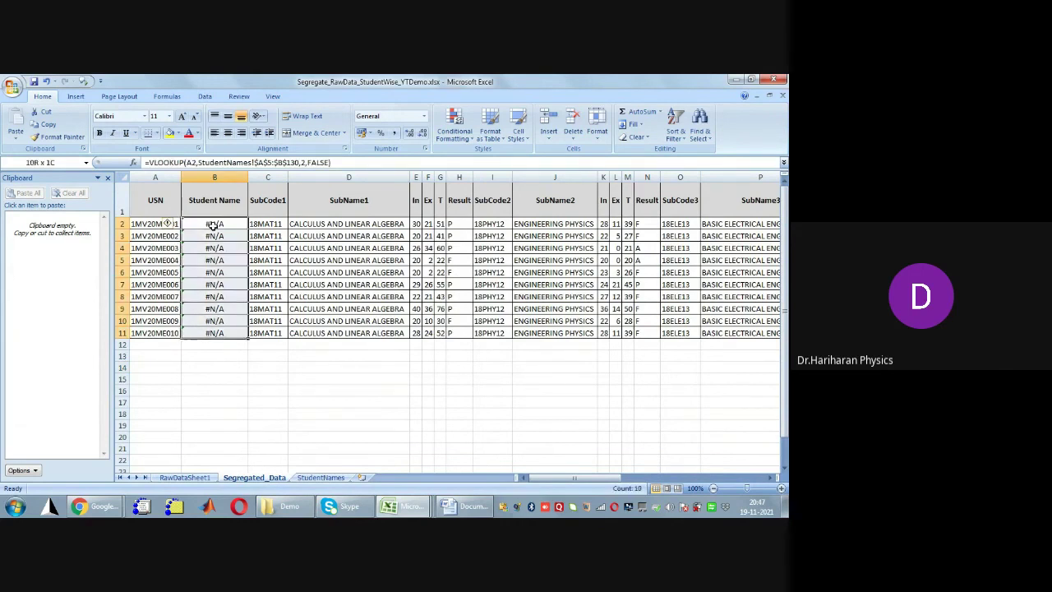
left_click(212, 225)
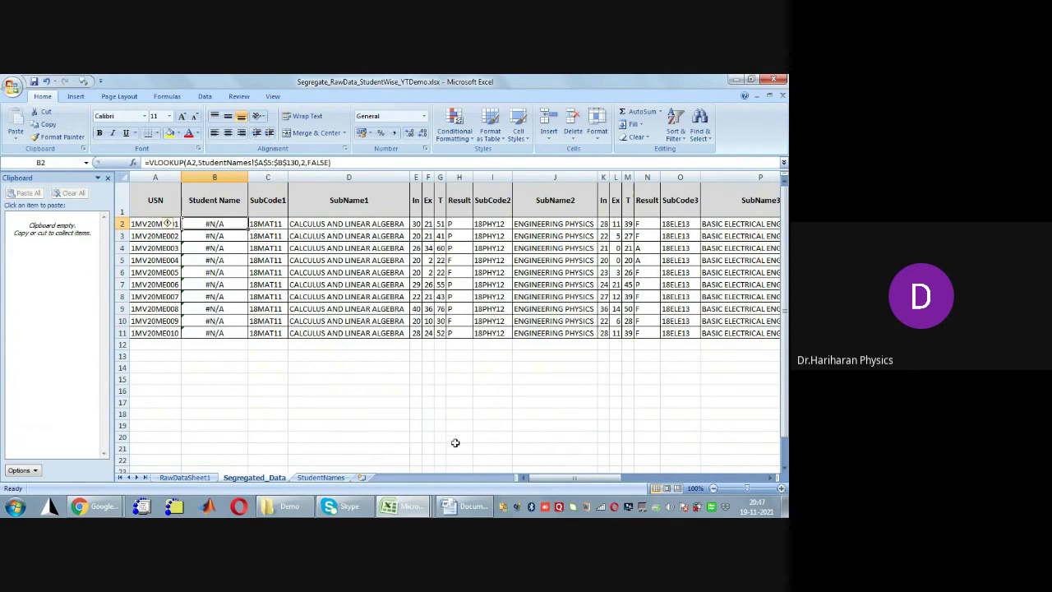
left_click(335, 479)
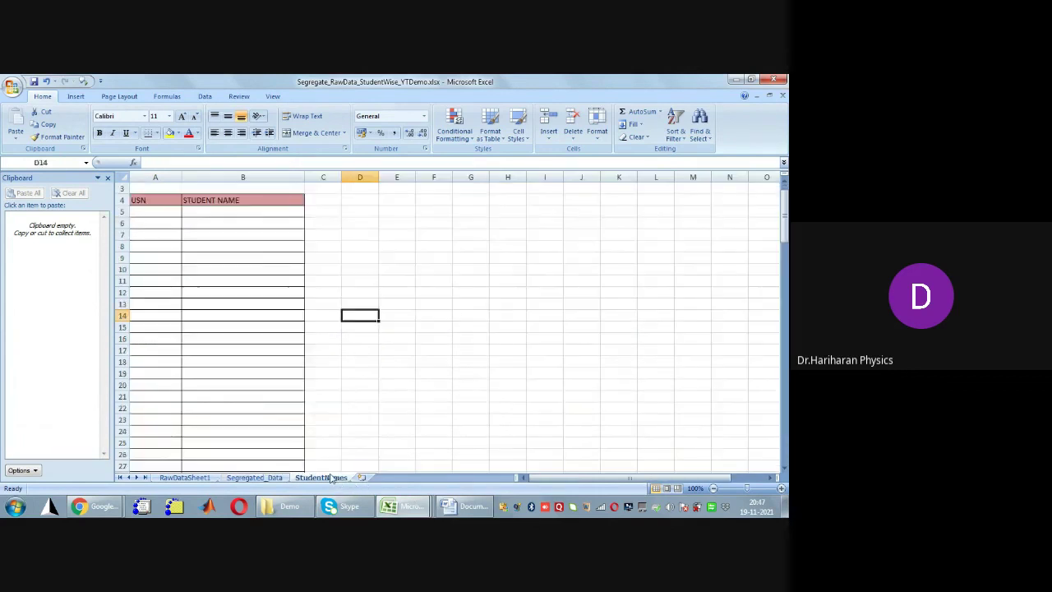
left_click(155, 212)
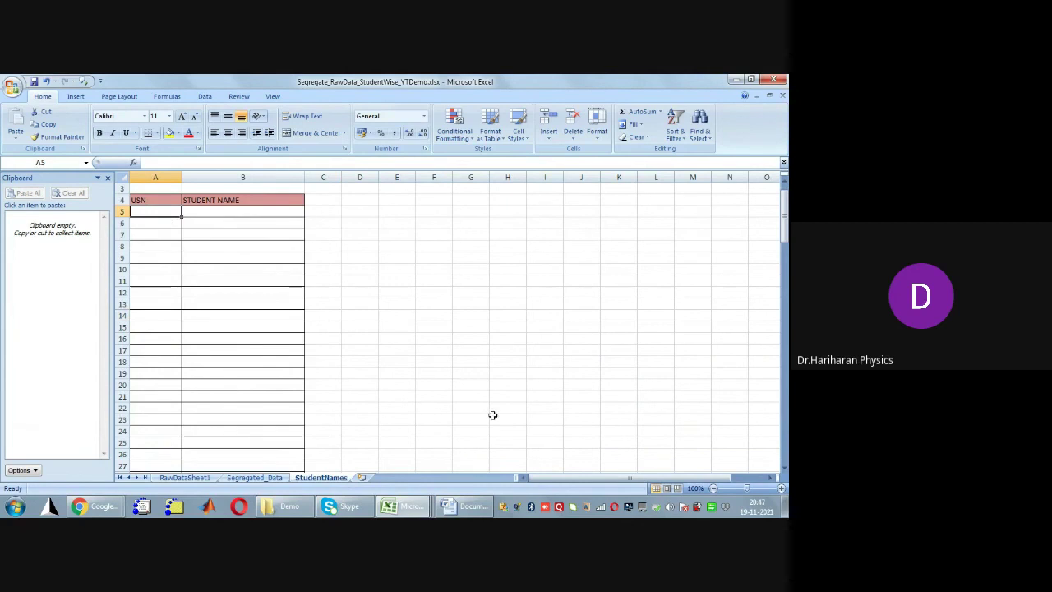
Copy the ten USNs and student names (A5:B14) from the Student List workbook
left_click(403, 507)
left_click(496, 415)
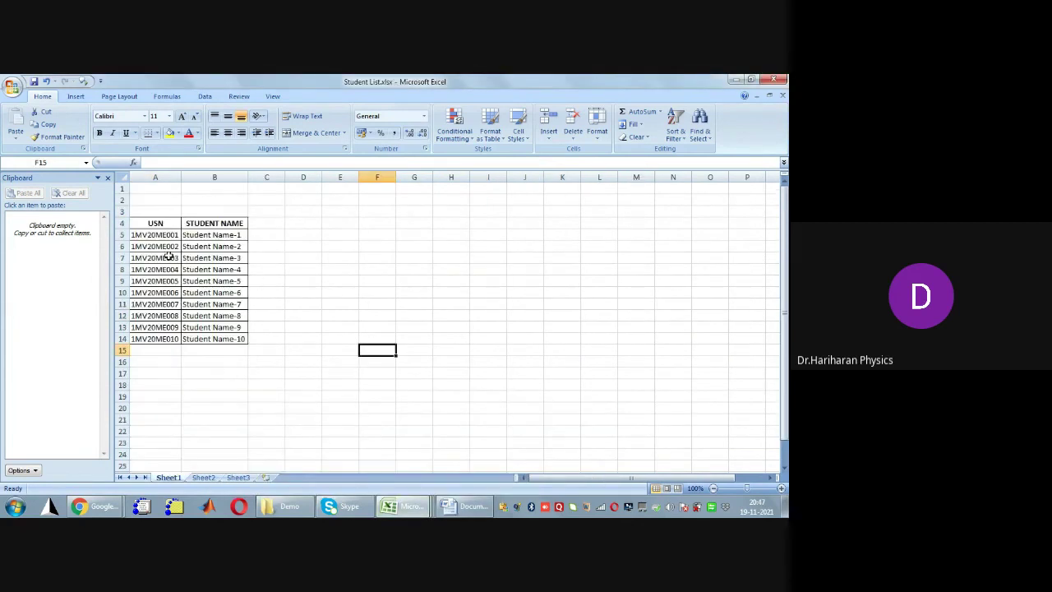
left_click(155, 235)
left_click(233, 338, "shift")
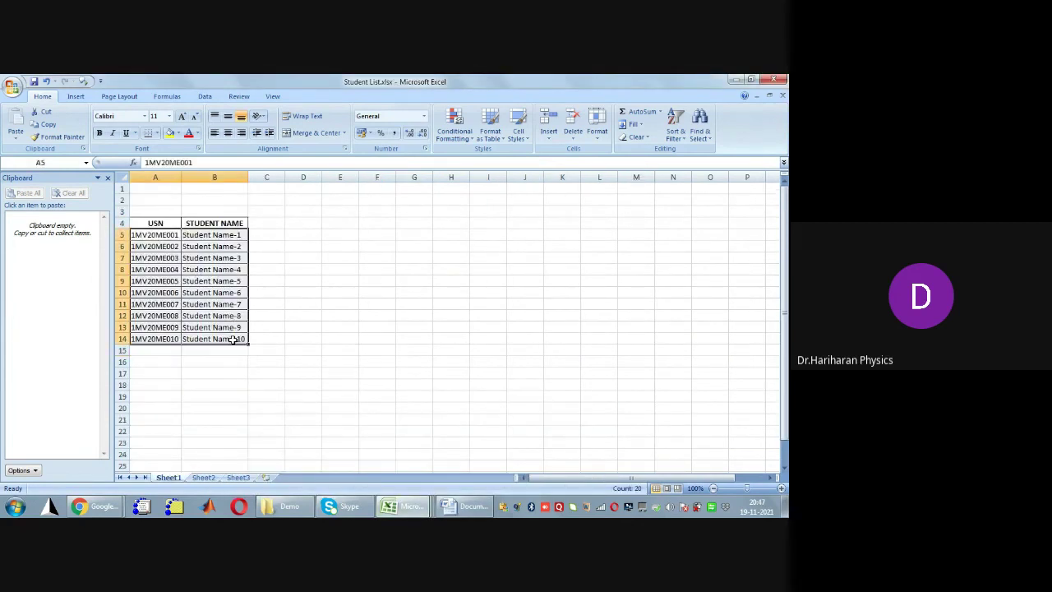
key("ctrl+c")
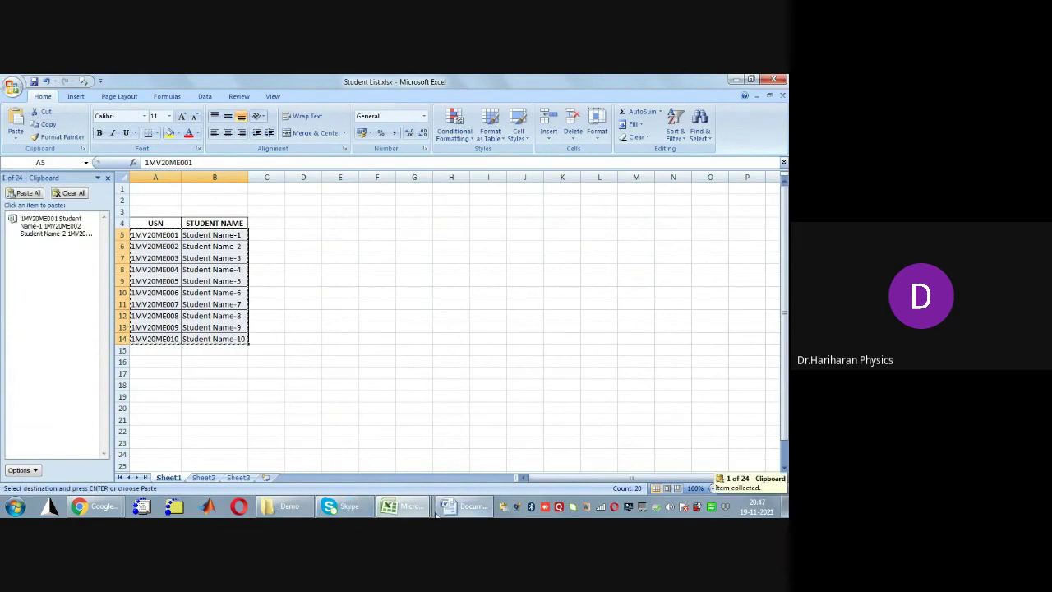
Paste them into StudentNames A5 of the Segregate workbook, replacing Segregated_Data's #N/A names
left_click(403, 506)
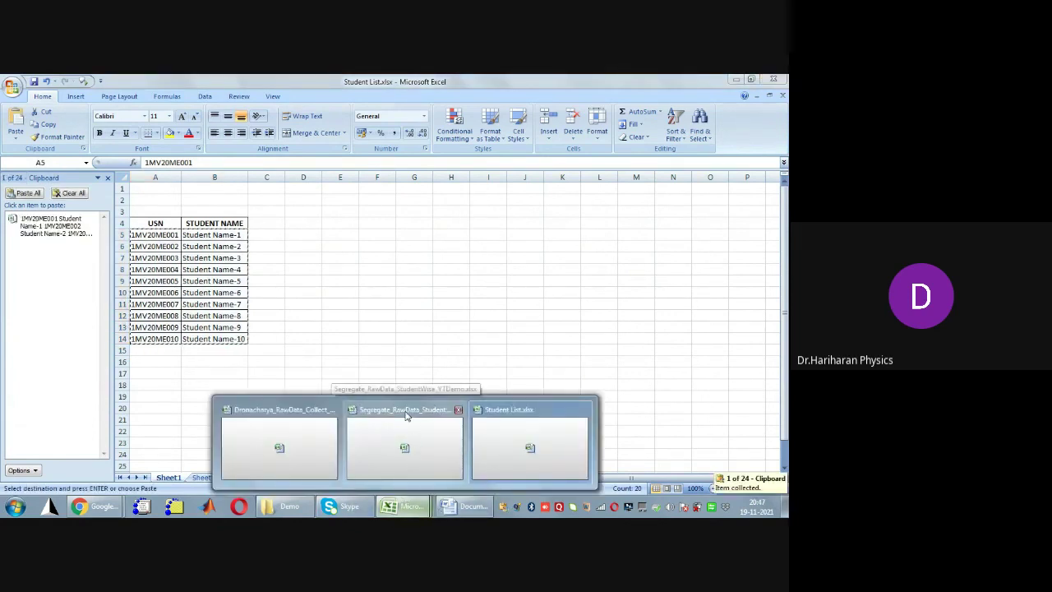
left_click(405, 416)
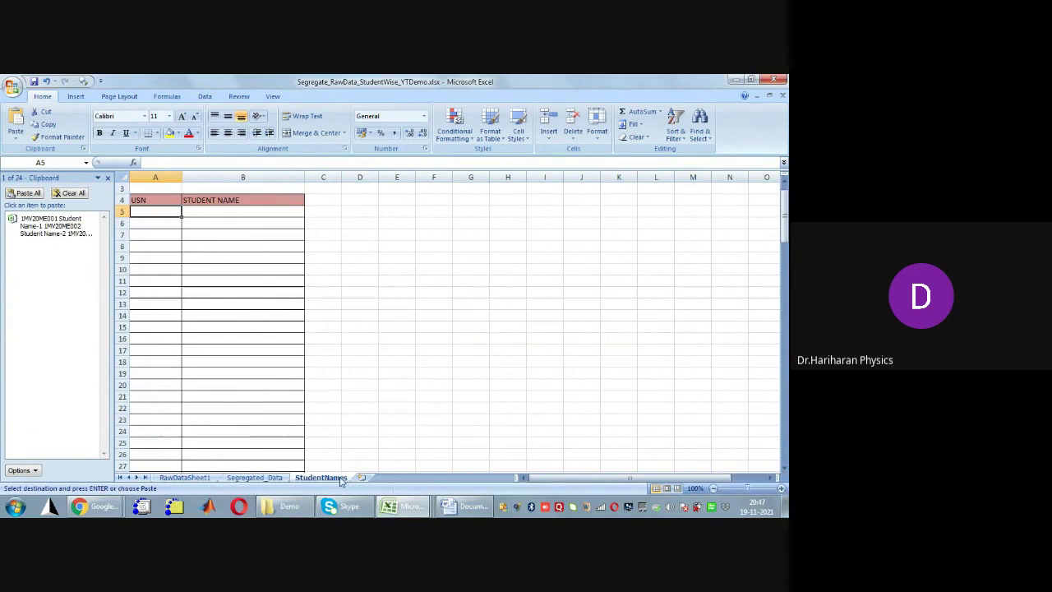
left_click(255, 480)
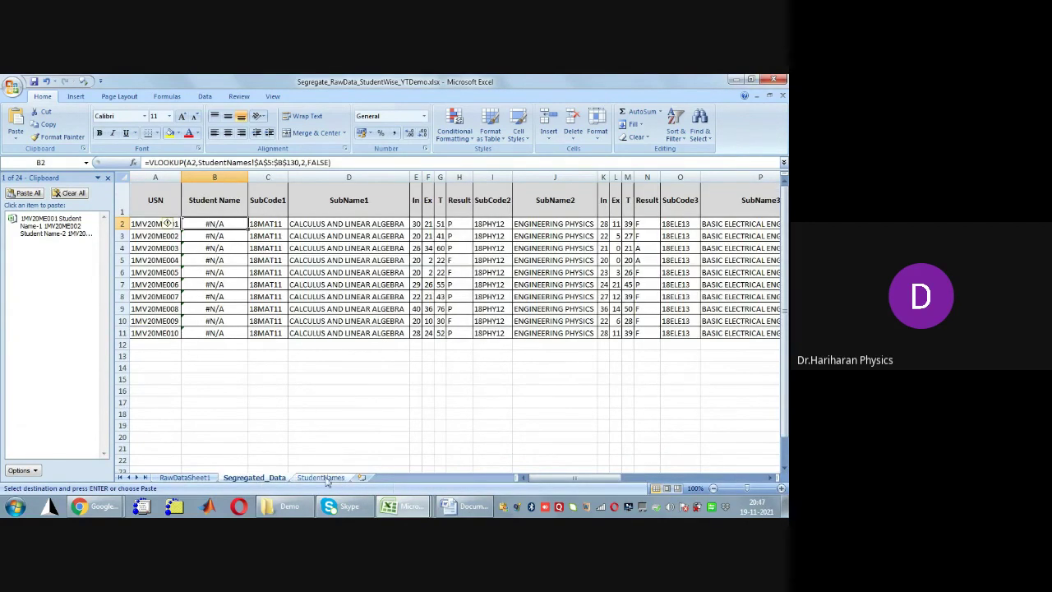
left_click(327, 478)
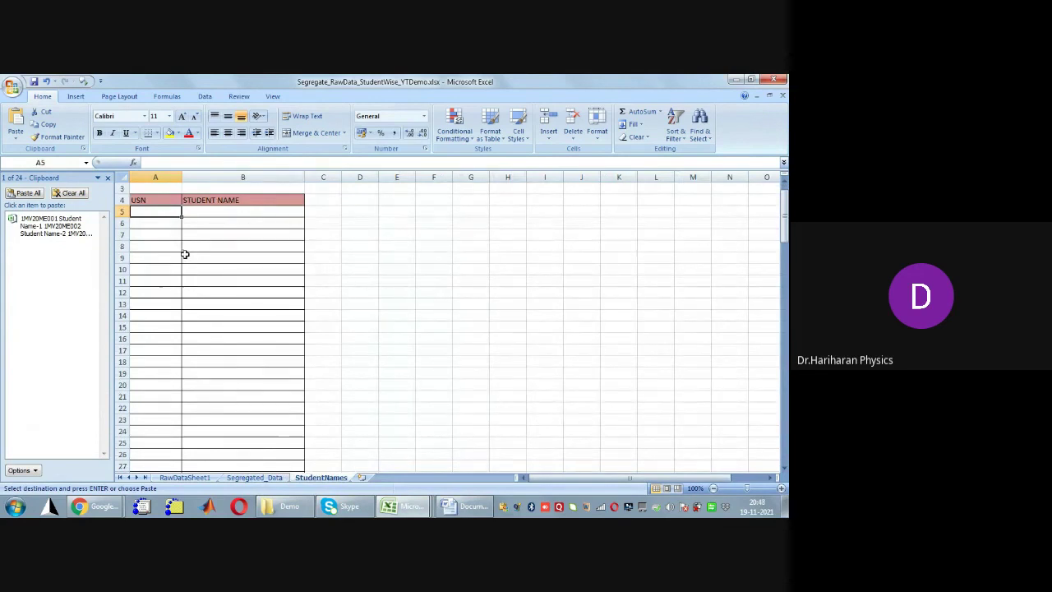
key("ctrl+v")
left_click(255, 478)
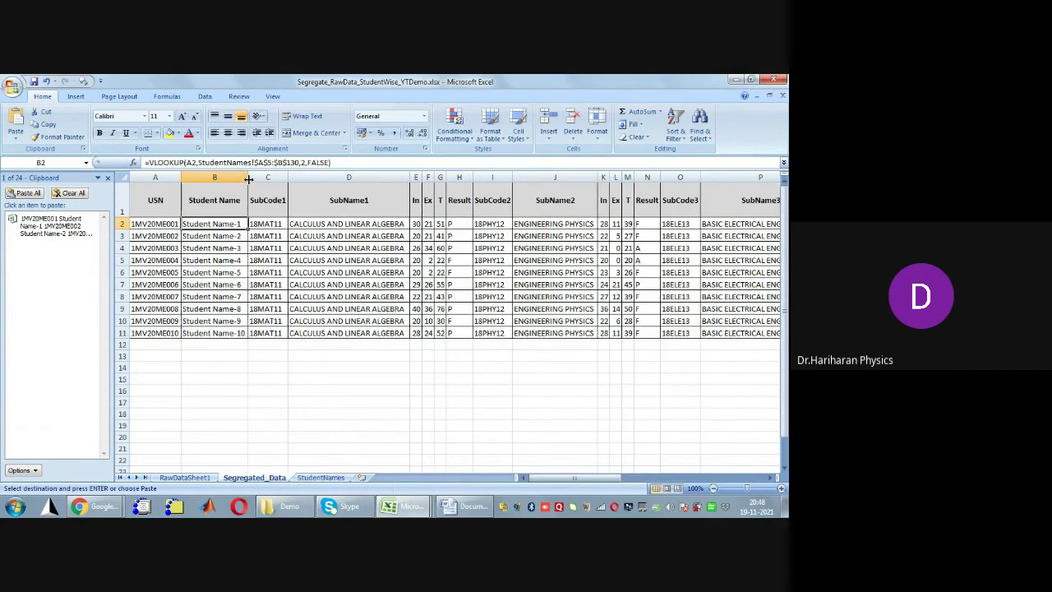
Confirm the B2 Student Name VLOOKUP is unchanged and save the Segregate workbook
double_click(221, 224)
key("Escape")
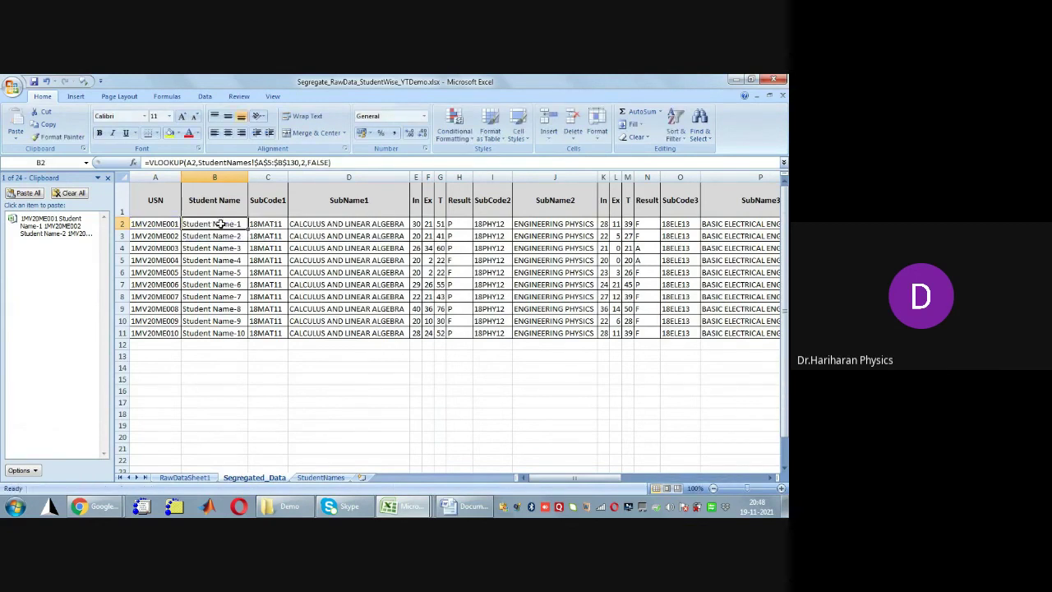
key("ctrl+s")
left_click(324, 403)
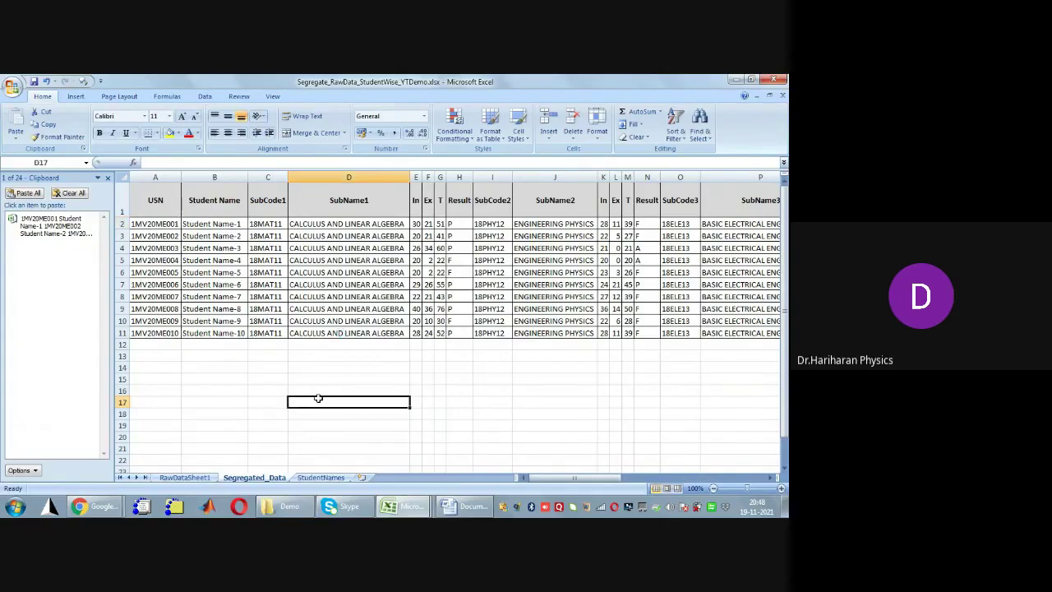